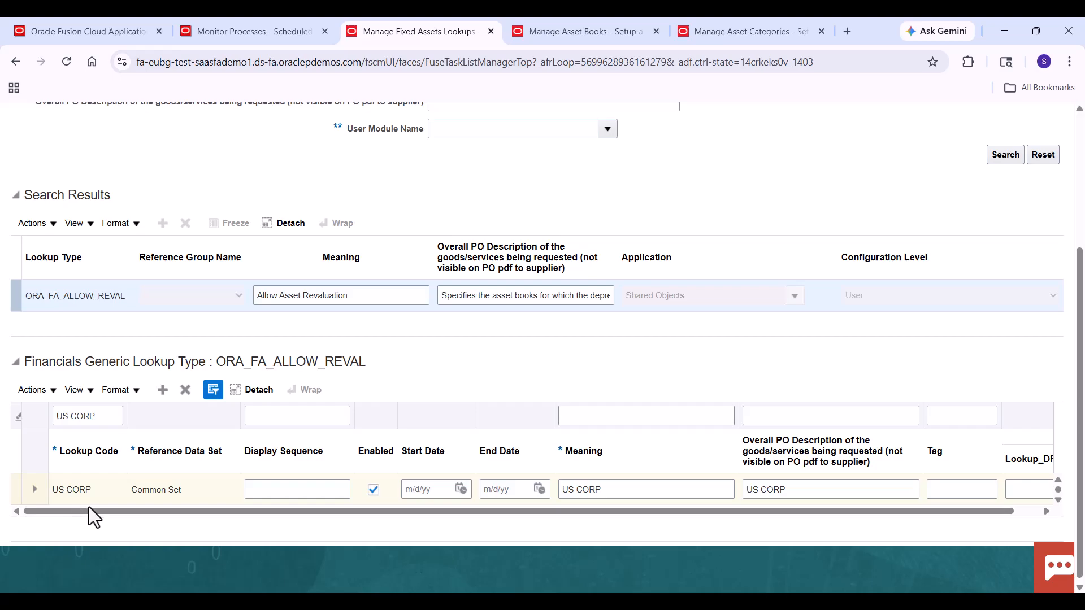
- Review the US CORP asset book's general settings, accounts and revaluation rules
click(569, 31)
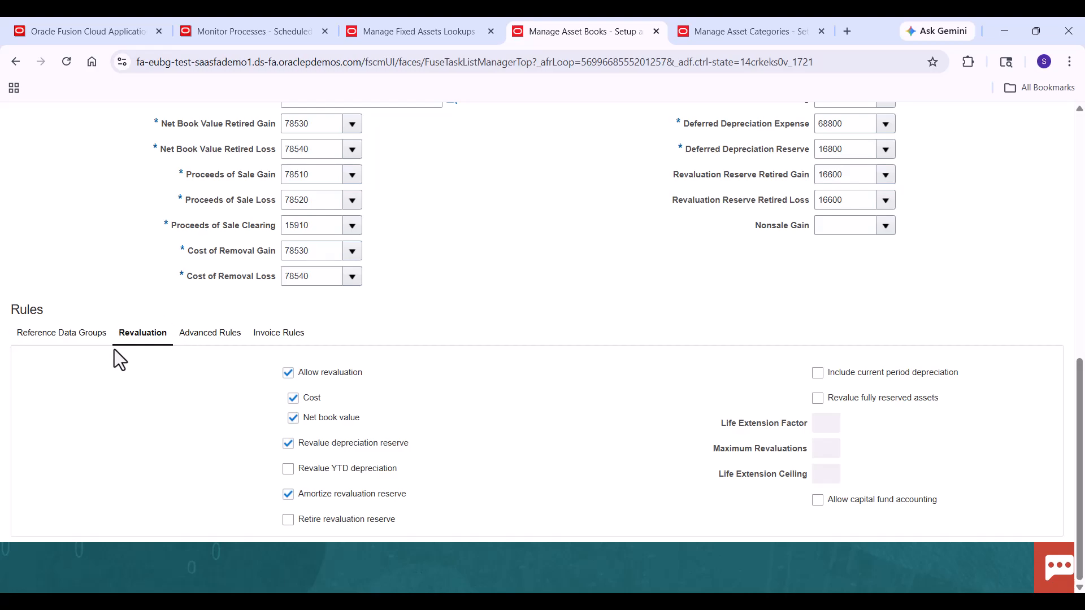
scroll(1079, 345, up, 1)
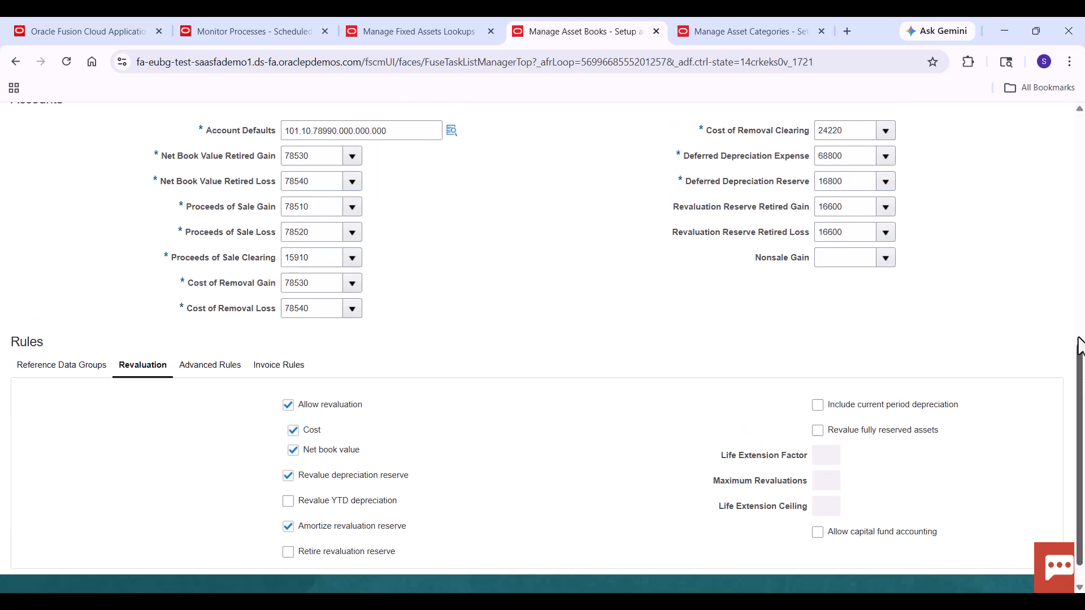
scroll(1079, 345, up, 8)
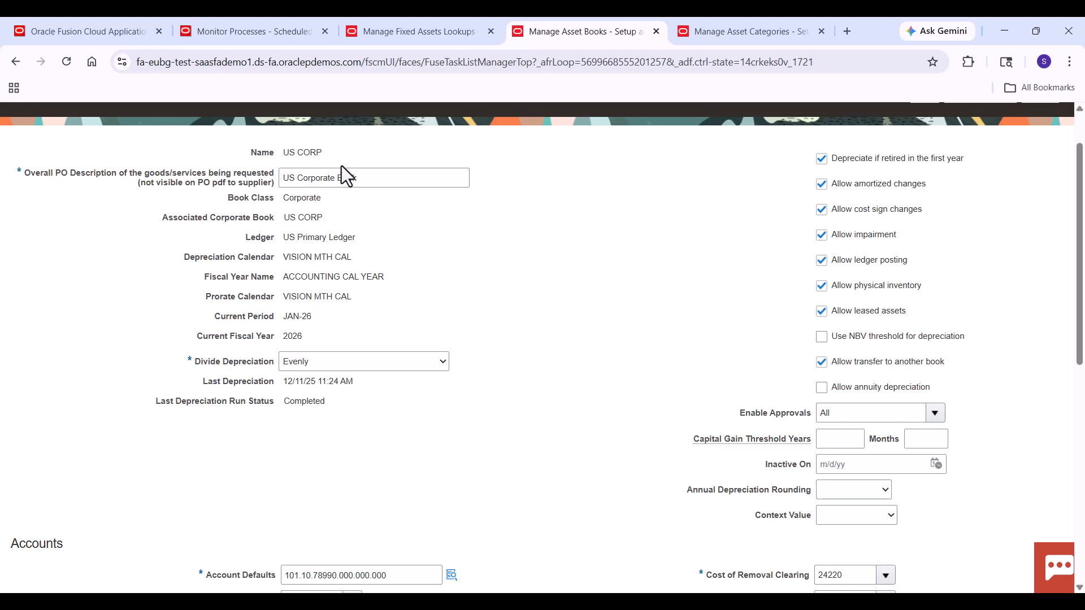
scroll(368, 148, up, 2)
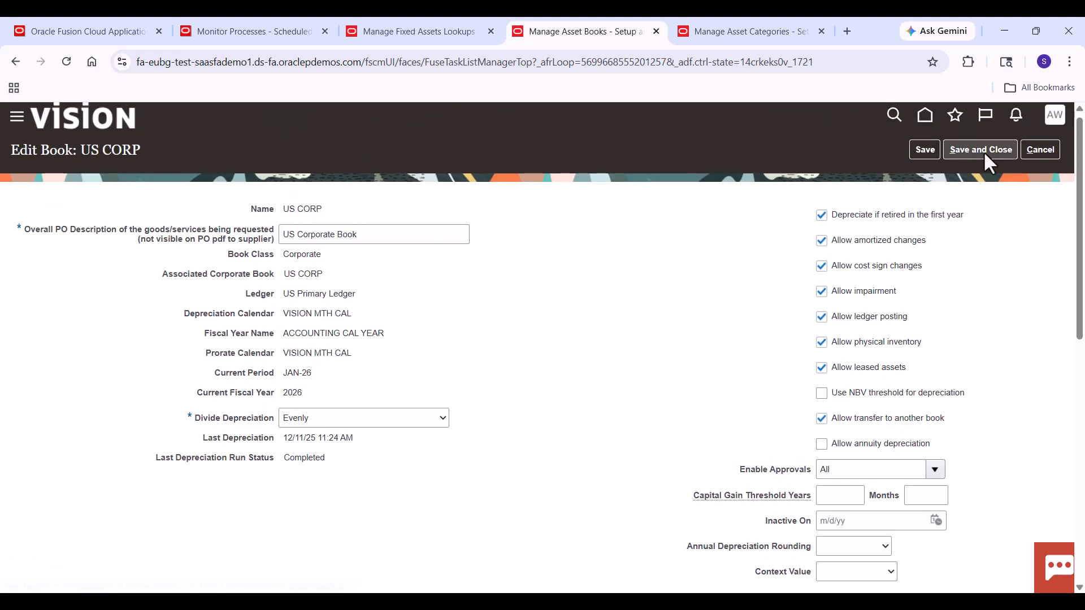
scroll(490, 405, down, 10)
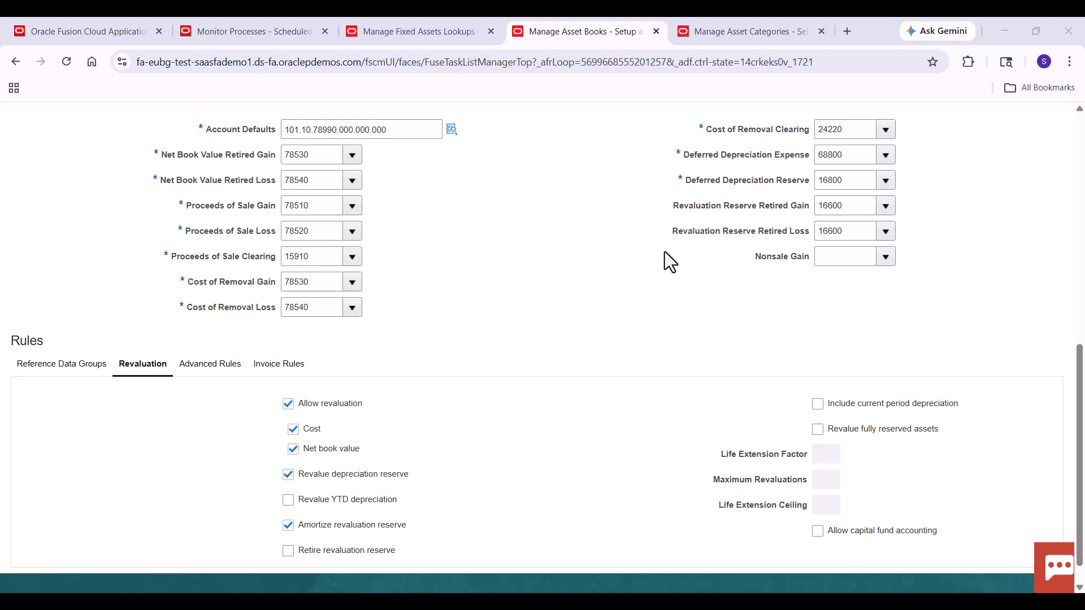
- Review the VEHICLE-HEAVY asset category's details and its accounting rules for the US CORP book
click(730, 23)
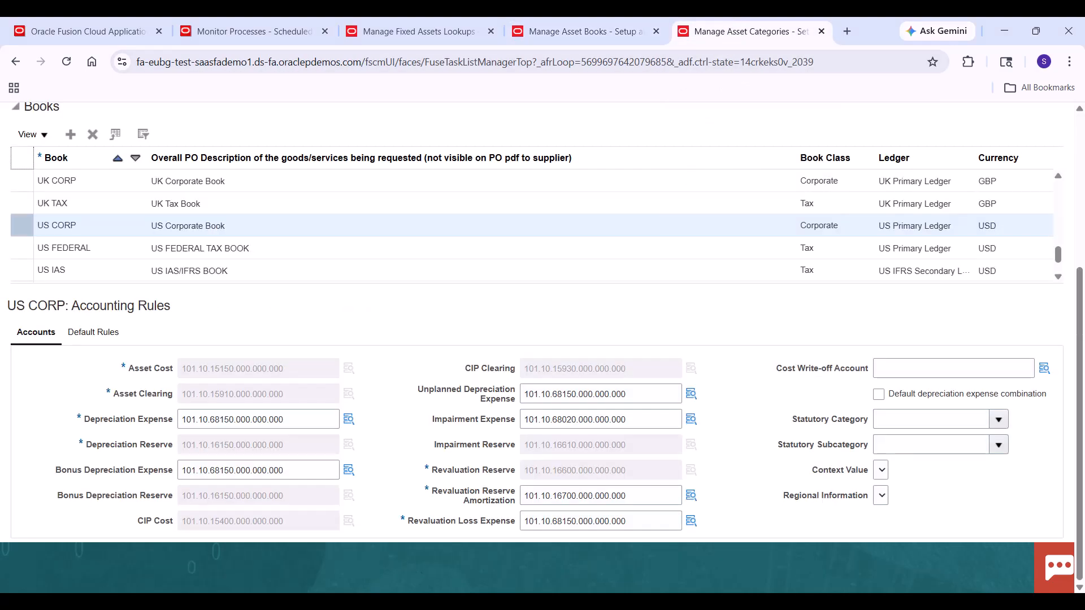
scroll(428, 192, up, 4)
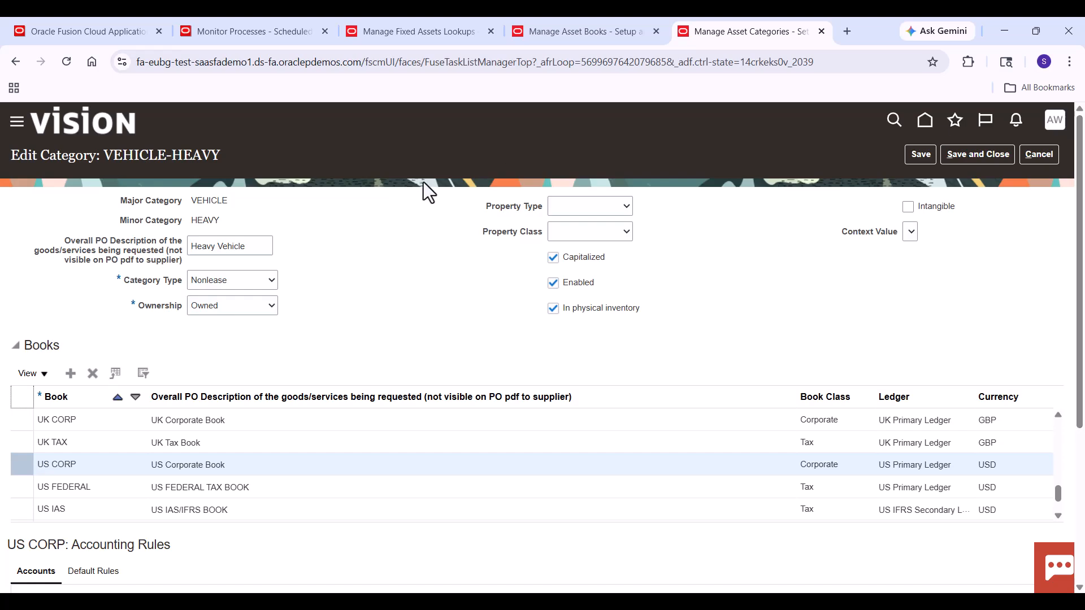
scroll(734, 486, down, 4)
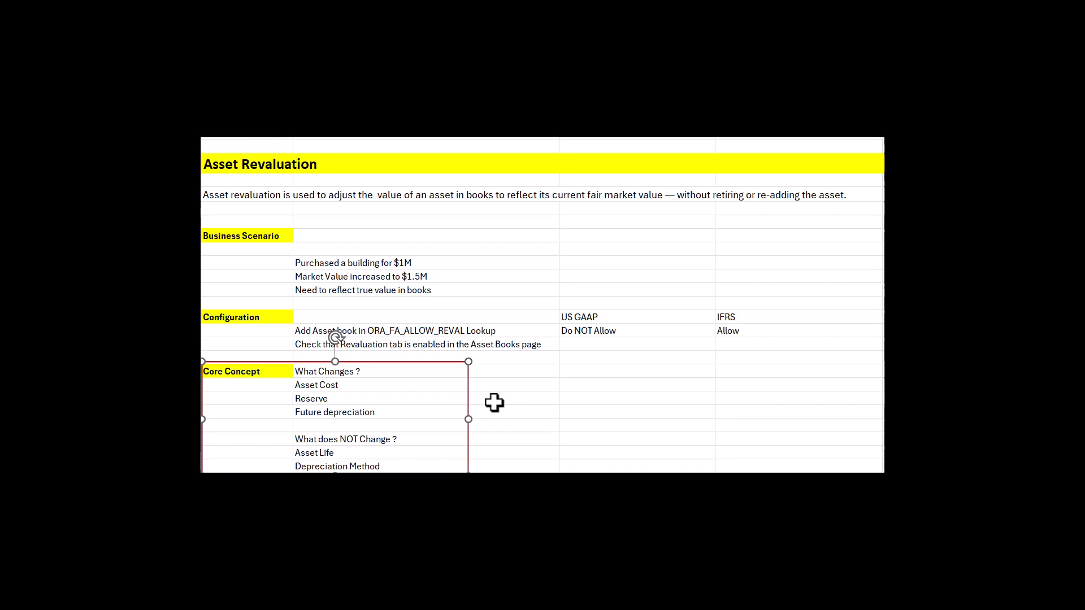
- In the Excel notes, go through the Core Concept items on what revaluation changes and does not change
click(448, 388)
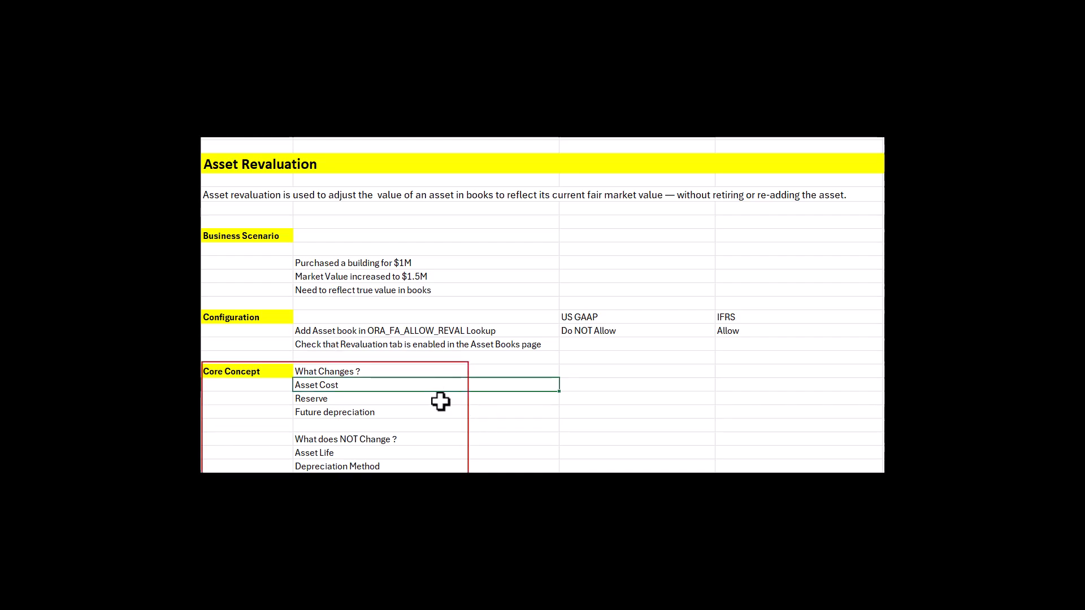
click(441, 402)
click(433, 412)
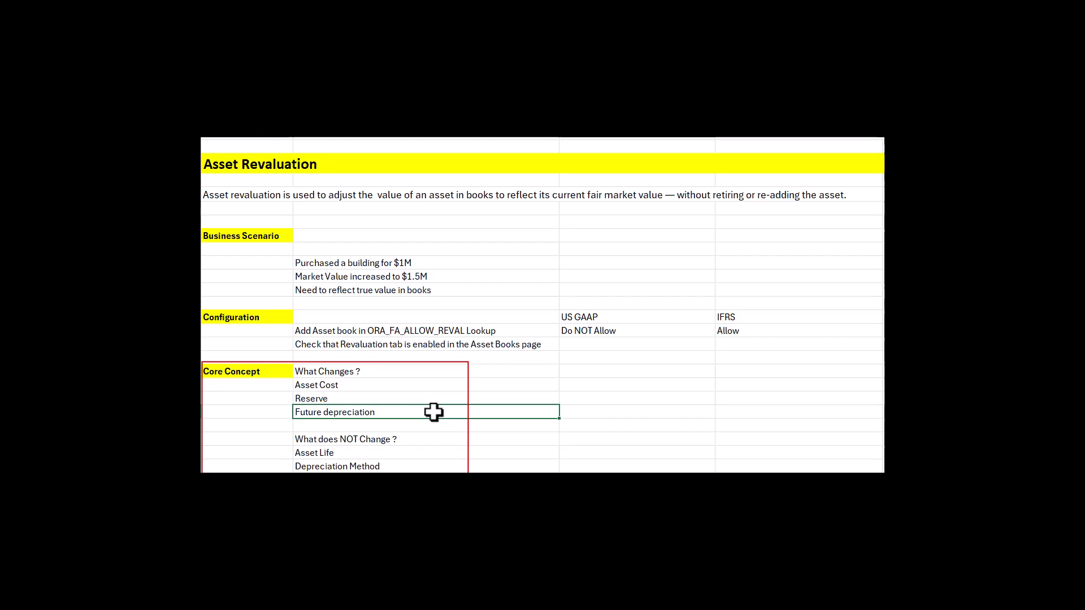
click(441, 451)
click(430, 465)
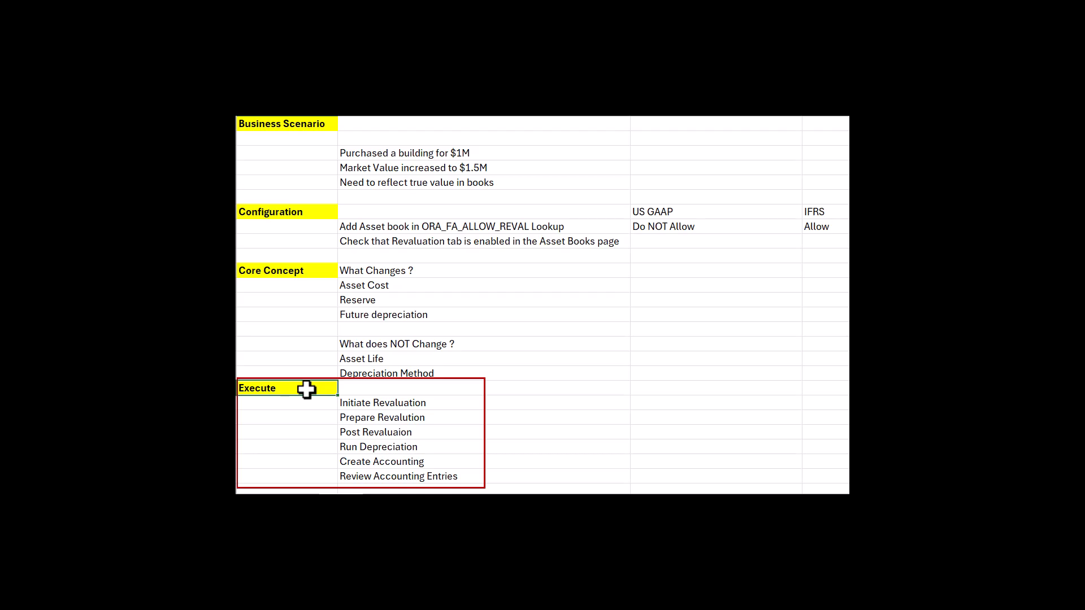
- Go through the Execute list of revaluation steps in the Excel notes
click(308, 403)
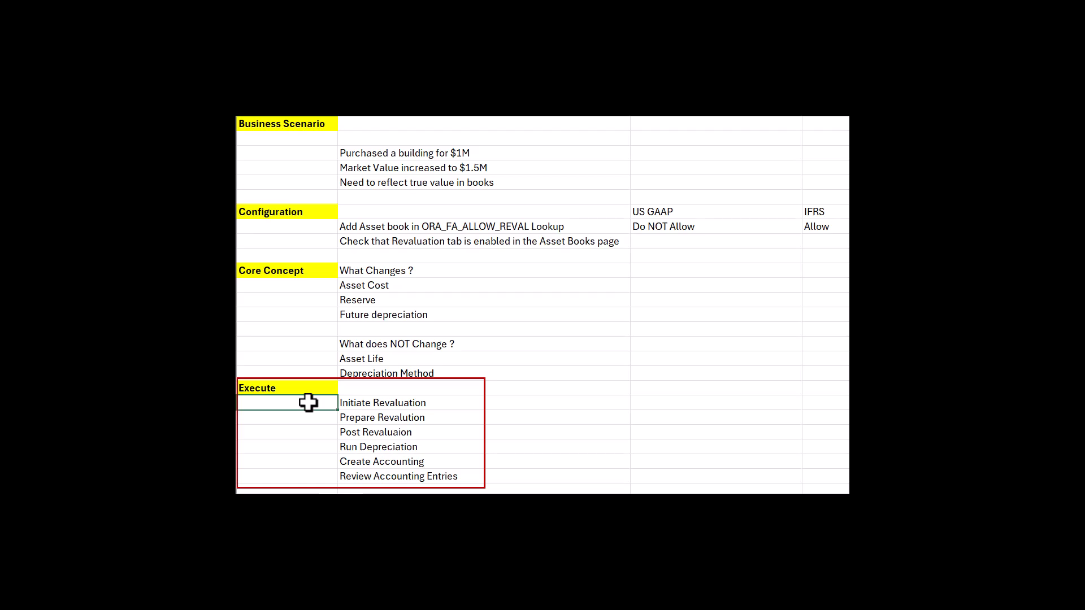
key(Down)
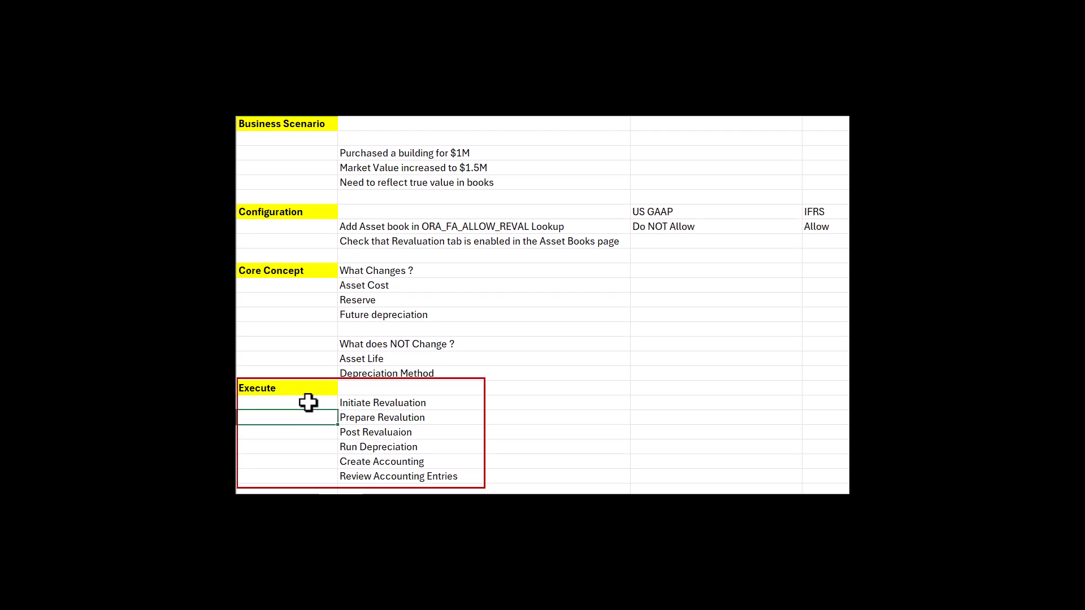
key(Down)
key(Down)
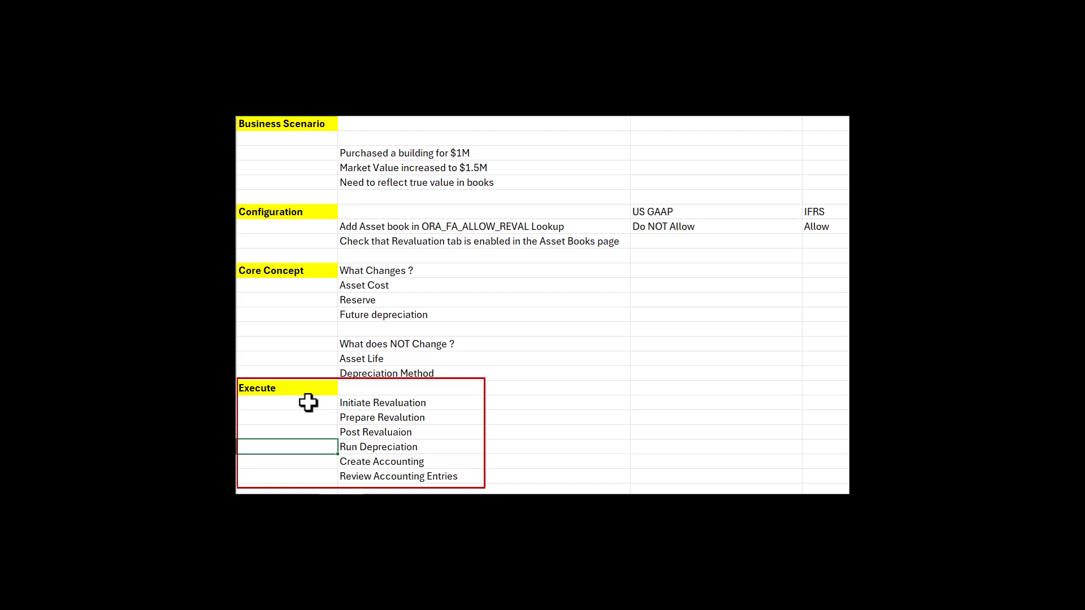
key(Down)
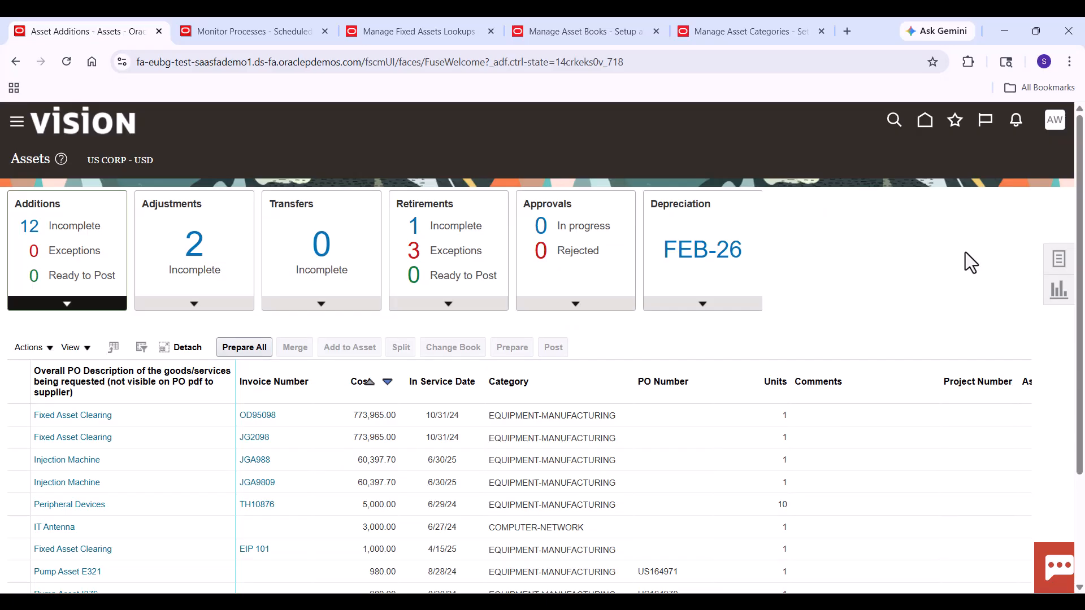
- In Oracle Fusion Assets, start creating a revaluation for the US CORP book under Revalue Assets
click(1058, 263)
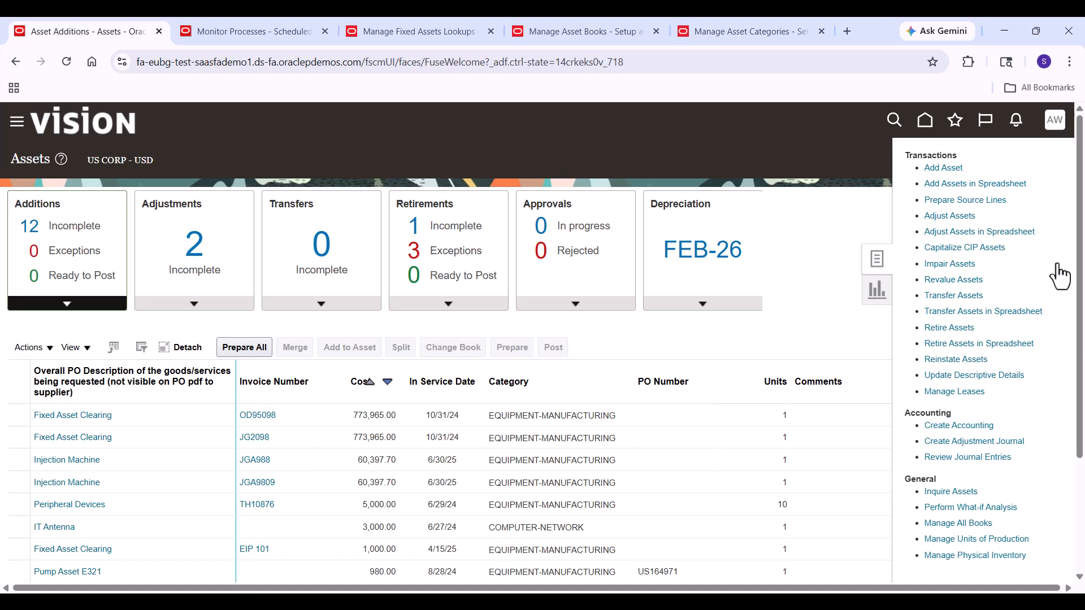
click(970, 280)
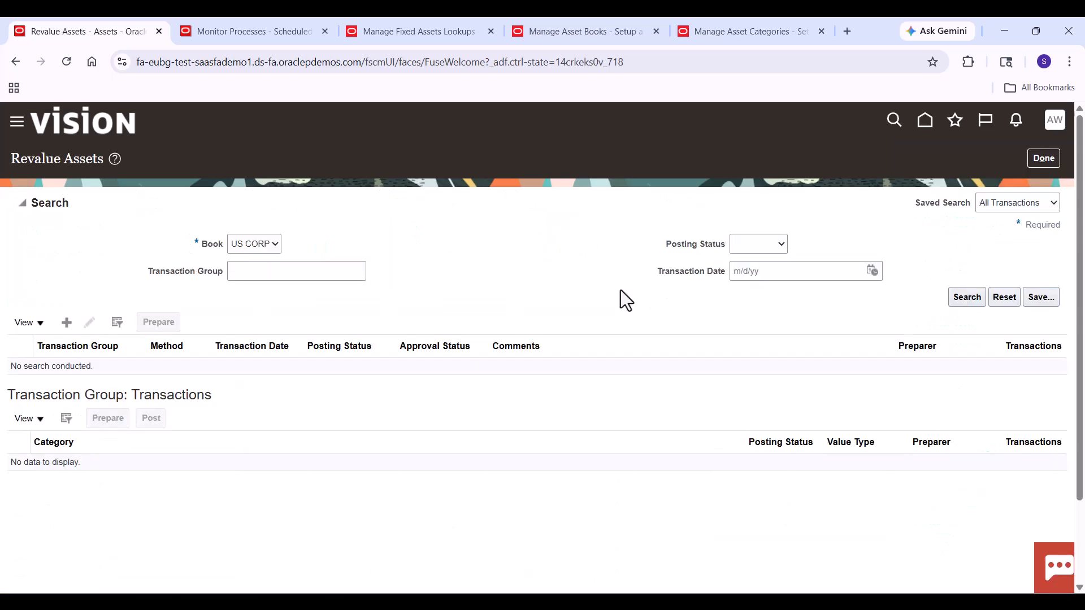
click(67, 323)
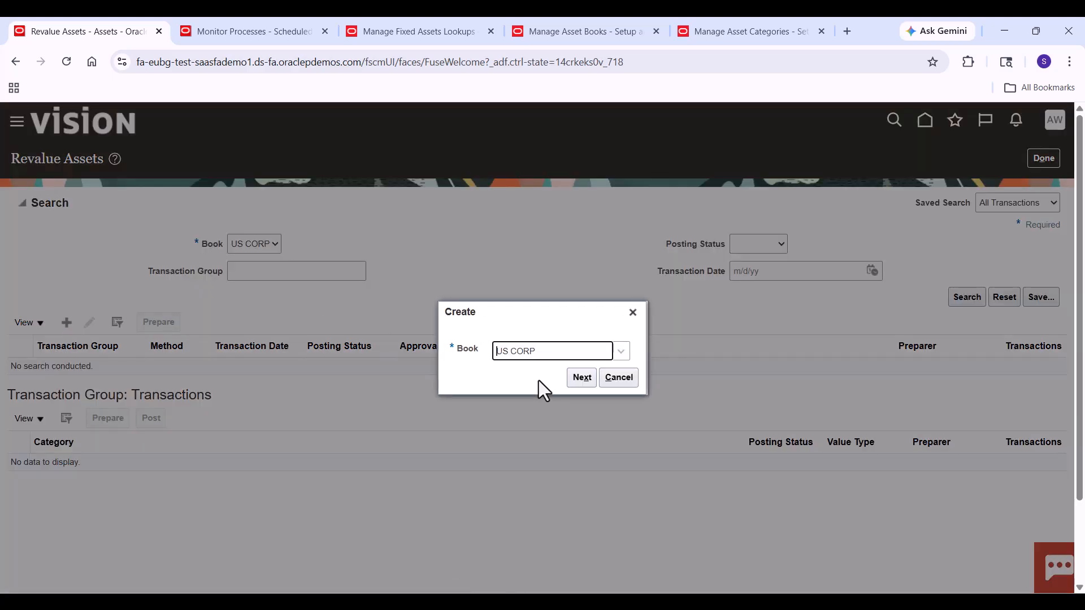
click(594, 381)
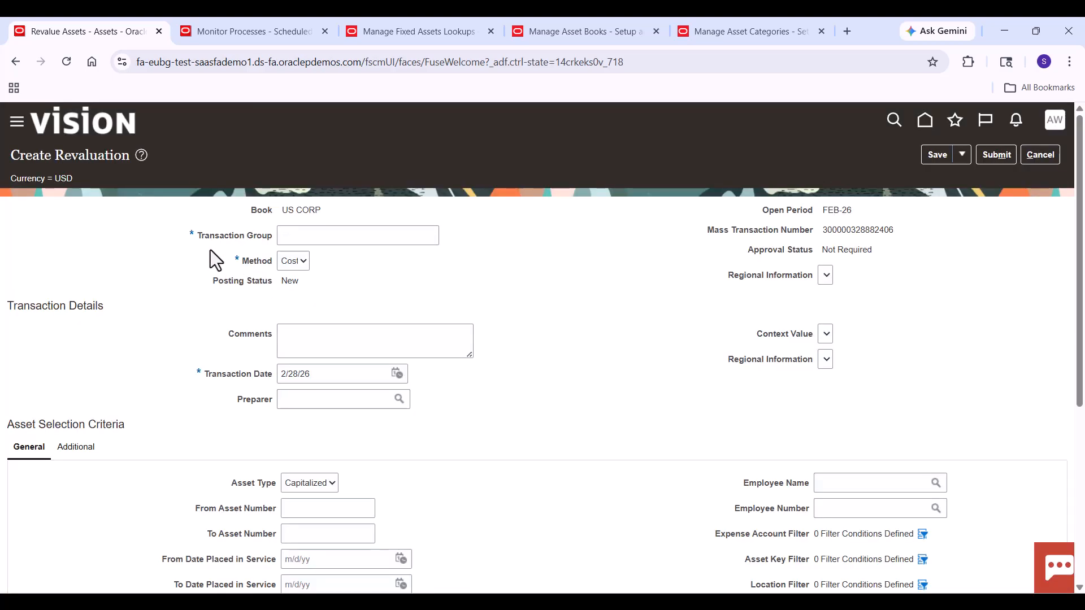
- Enter SM1000 as the transaction group of the new revaluation
click(303, 235)
key(Caps_Lock)
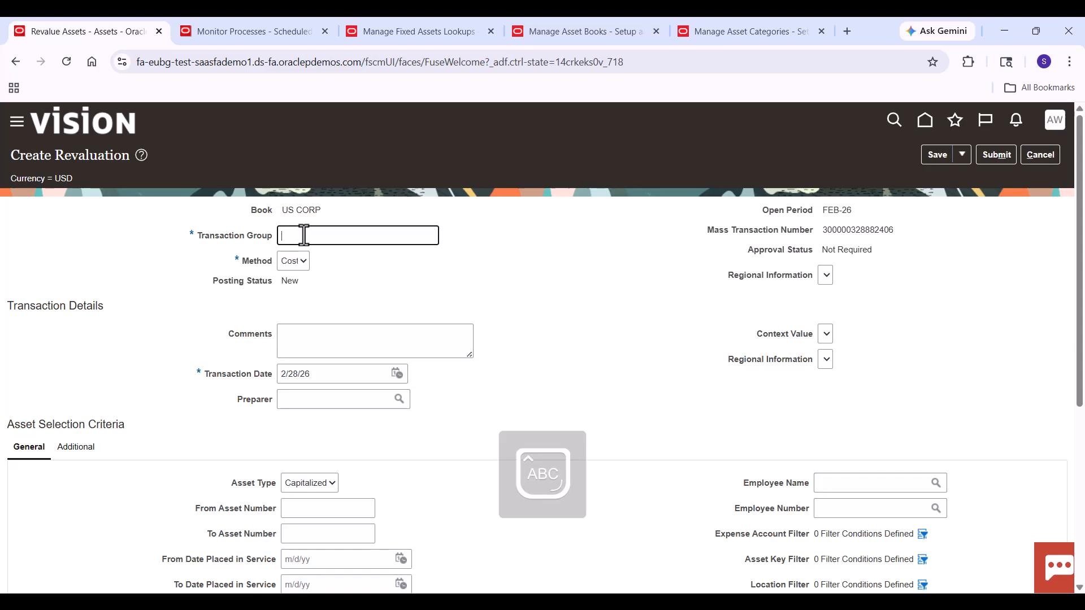
text(SM1000)
click(341, 280)
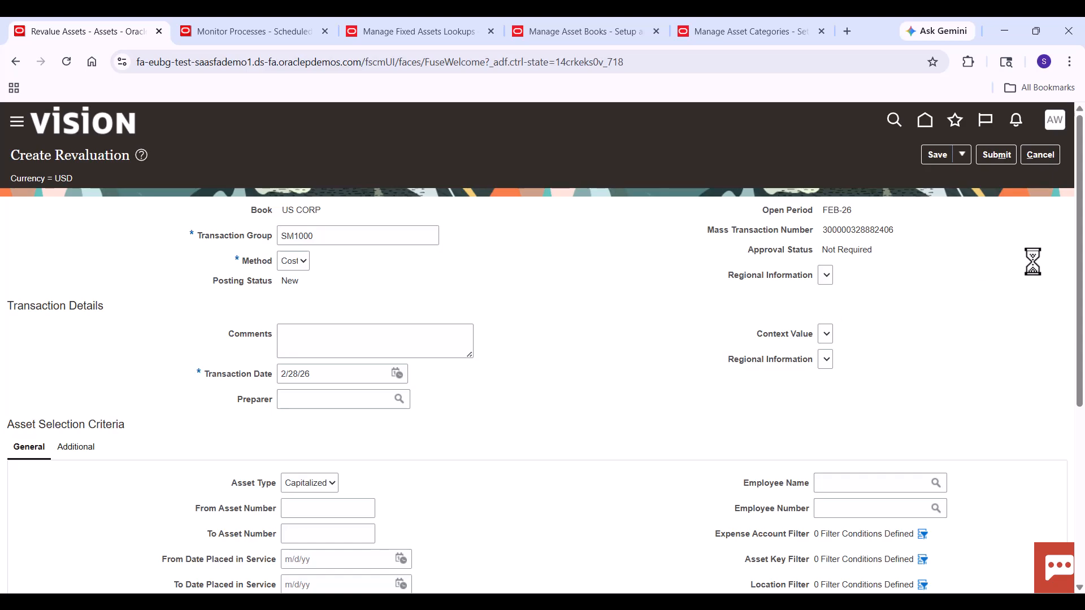
- Limit the asset selection to asset number 113026 by entering it as both start and end of the range
drag(1079, 254, 1079, 364)
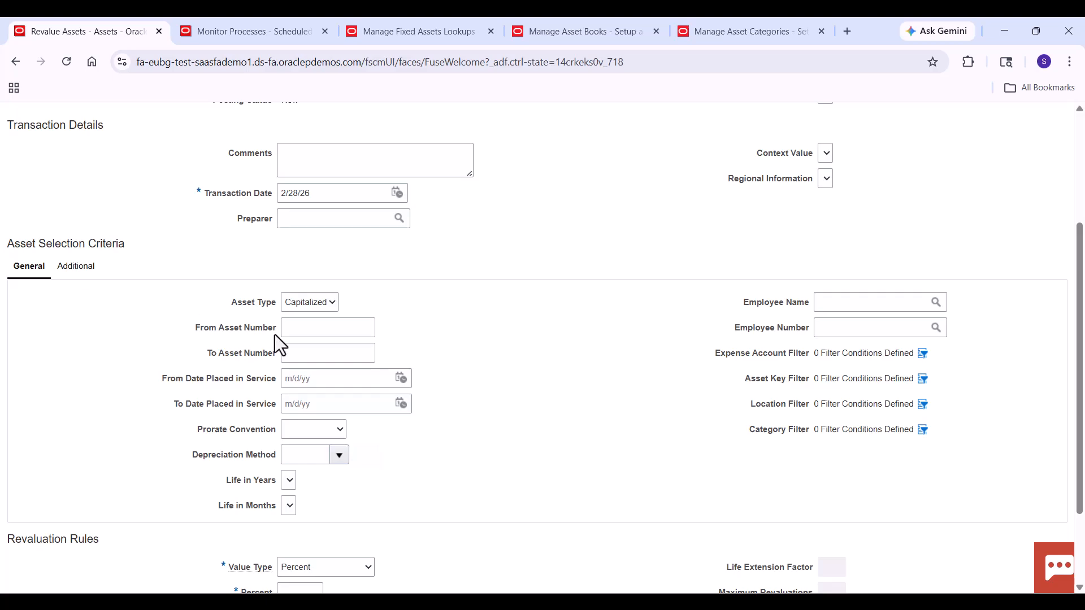
click(298, 328)
text(113026)
key(Tab)
text(113026)
click(456, 345)
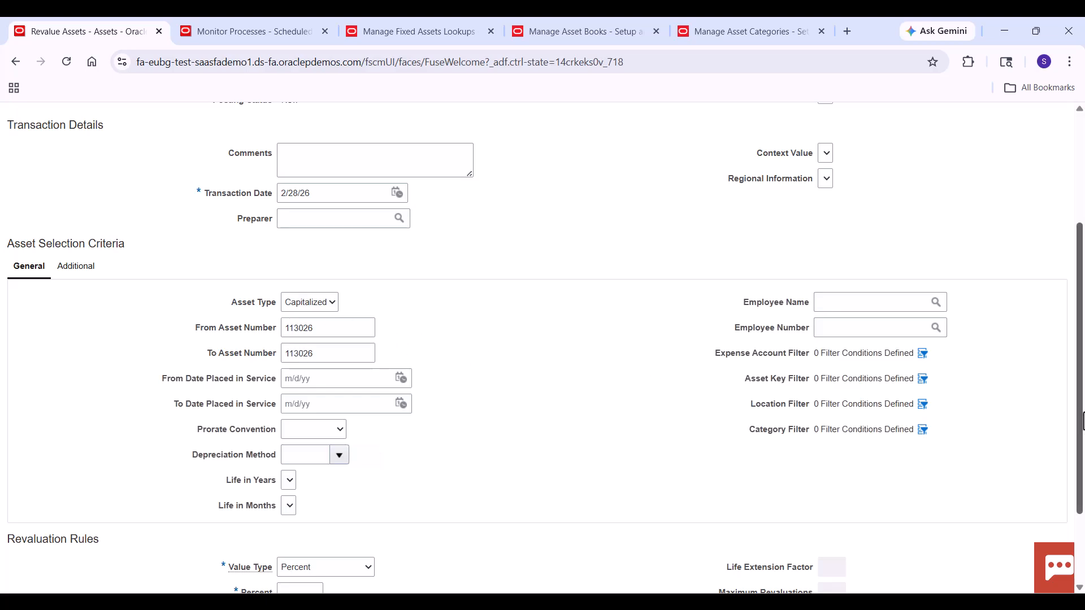
- Set the revaluation percent to 10 and submit the revaluation
drag(1082, 421, 1081, 481)
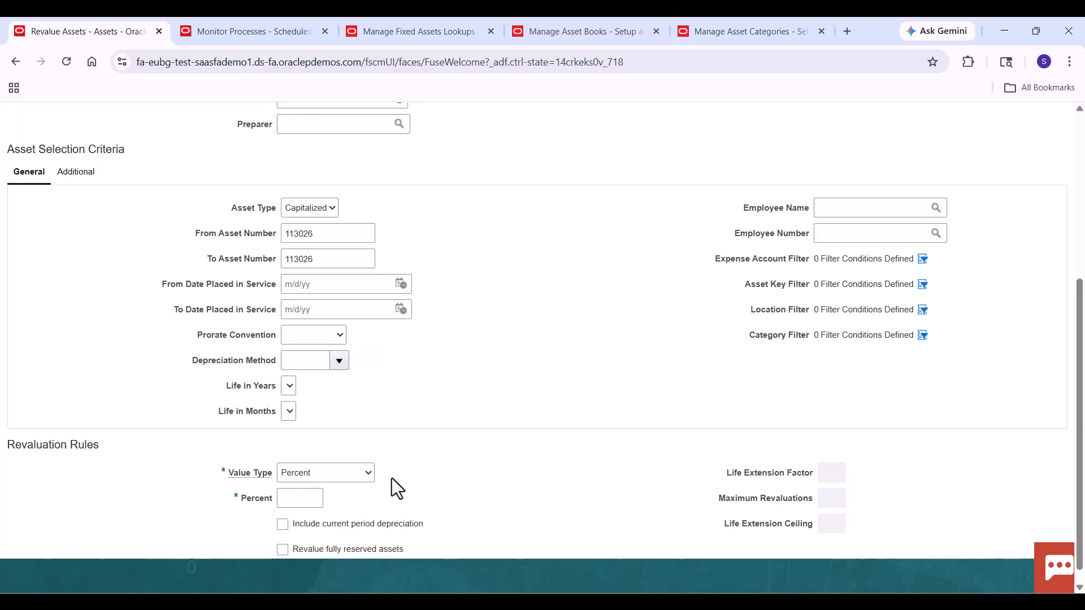
click(315, 498)
click(461, 404)
scroll(1082, 181, up, 5)
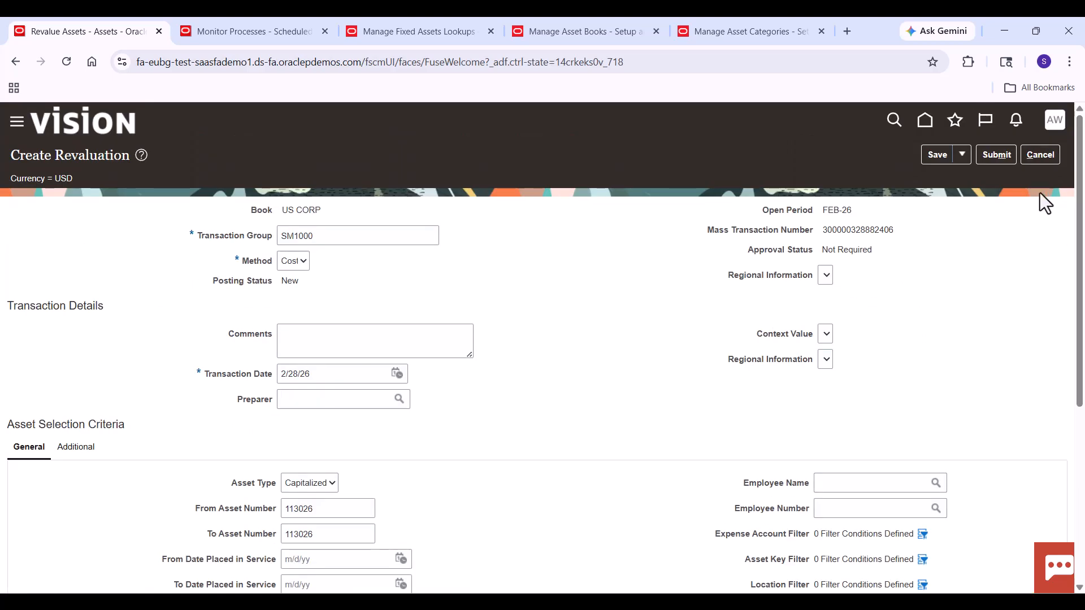
click(995, 154)
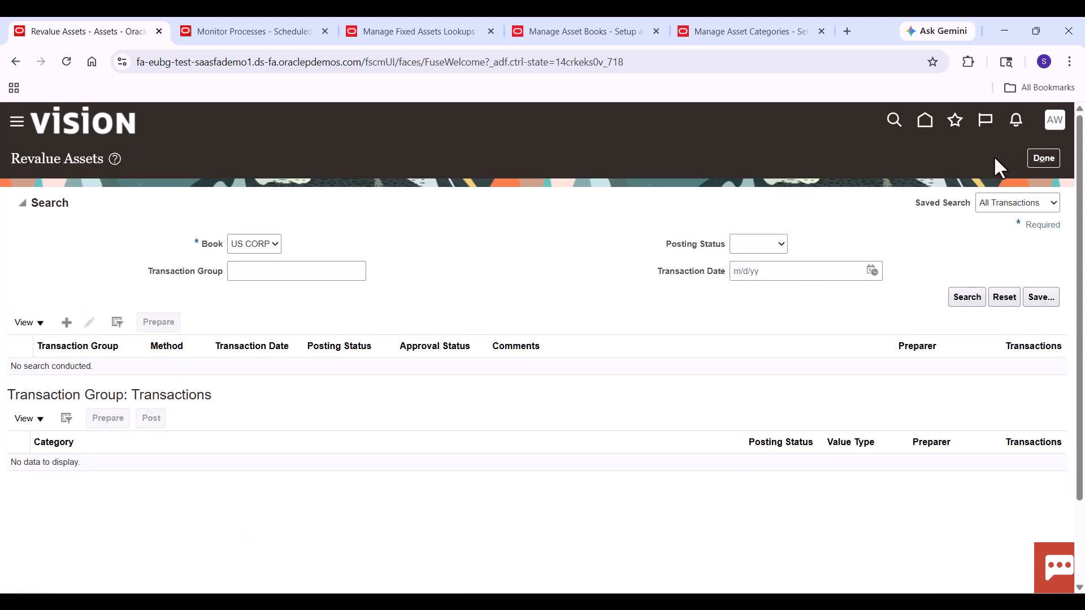
- Search the US CORP revaluations for transaction group SM1000 and prepare it in a spreadsheet
click(336, 276)
text(SM1000)
click(965, 294)
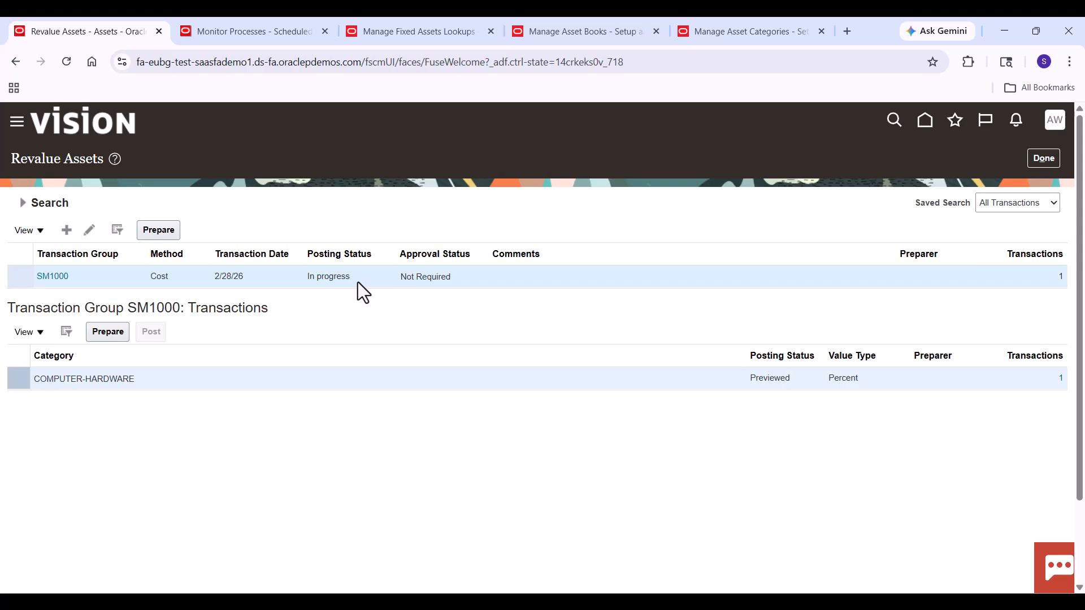
click(165, 235)
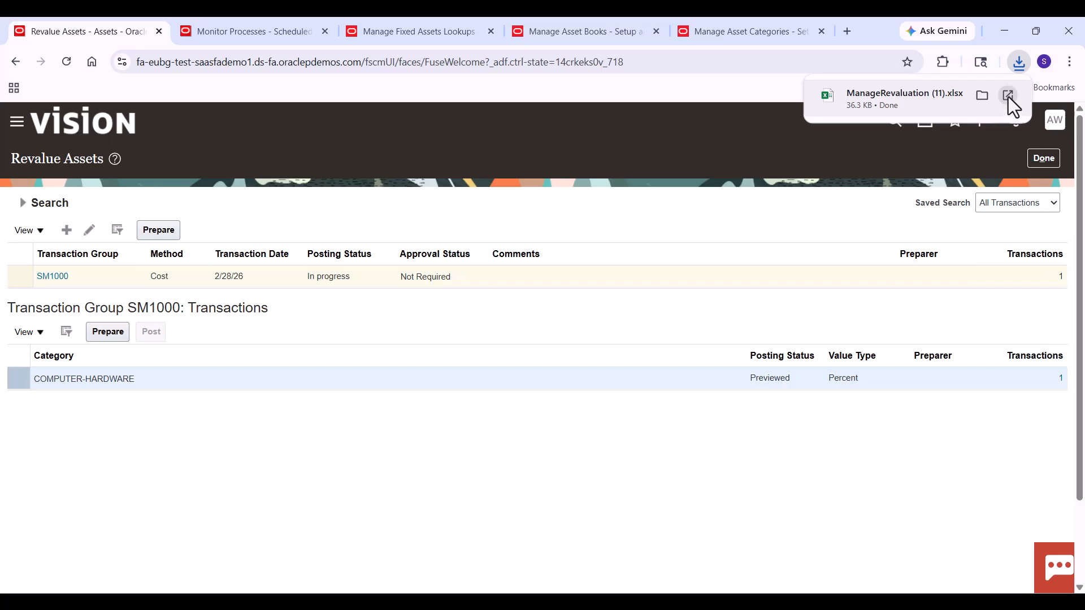
- Open the downloaded ManageRevaluation workbook in Excel and enable editing
click(1007, 95)
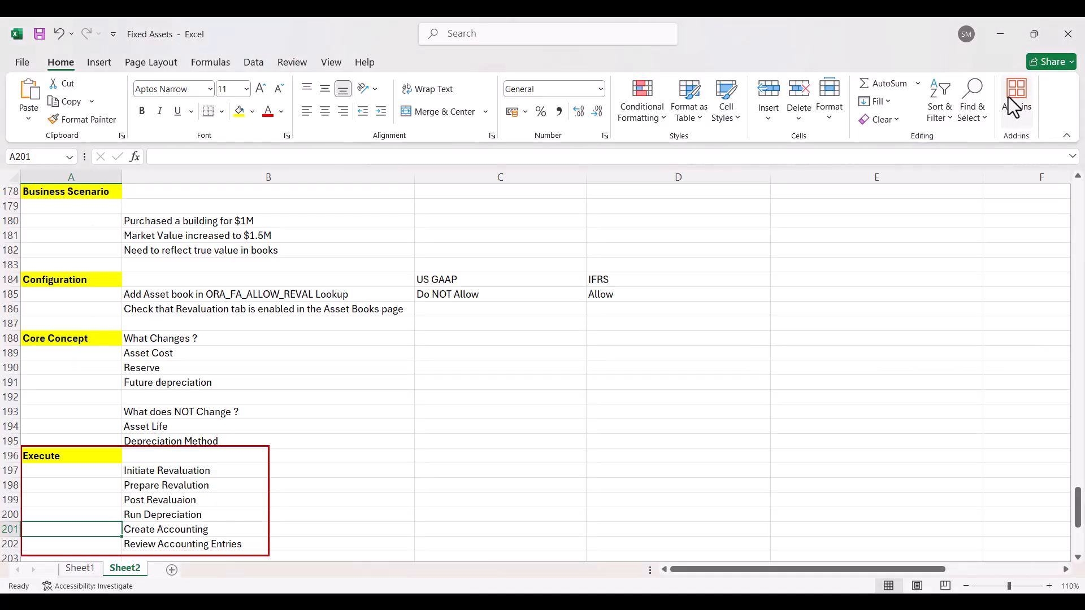
click(780, 259)
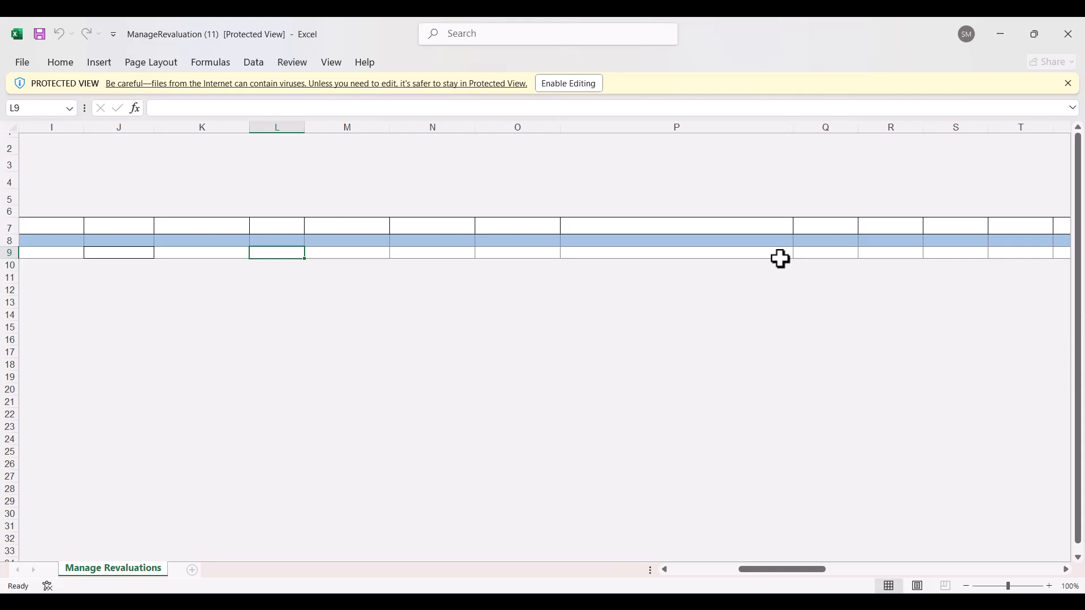
click(562, 85)
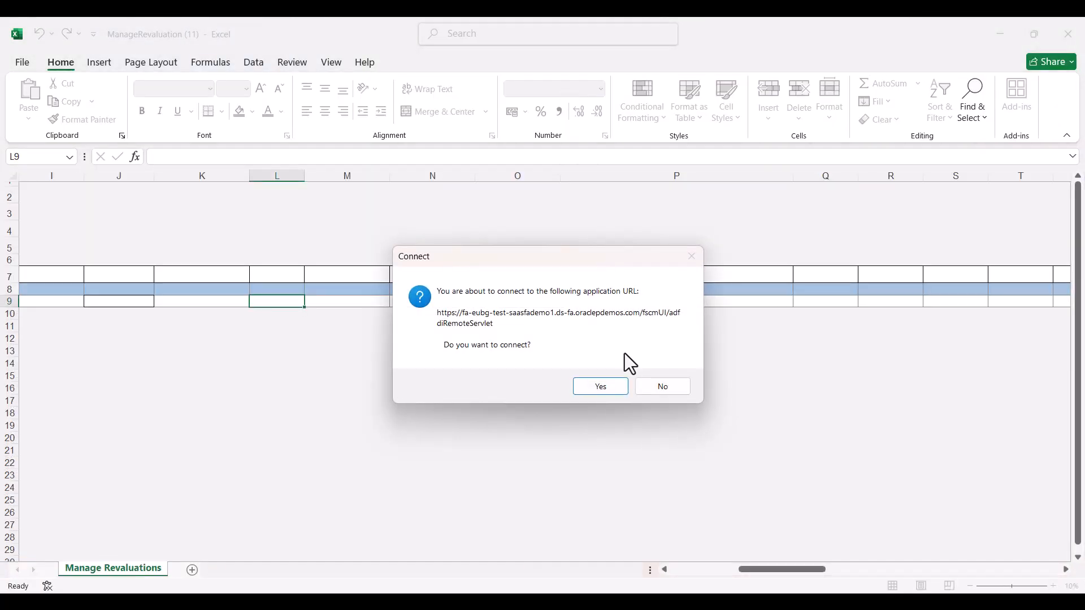
- Connect the workbook to the Oracle application with the prefilled sign-in details and skip the Desktop Integration add-in update
click(597, 388)
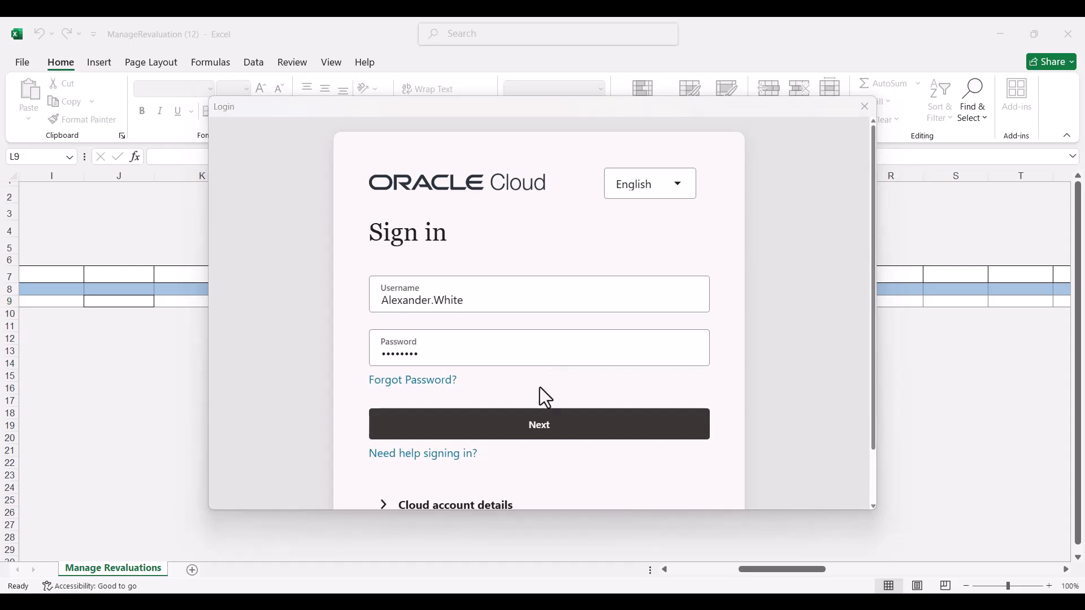
click(530, 431)
click(532, 443)
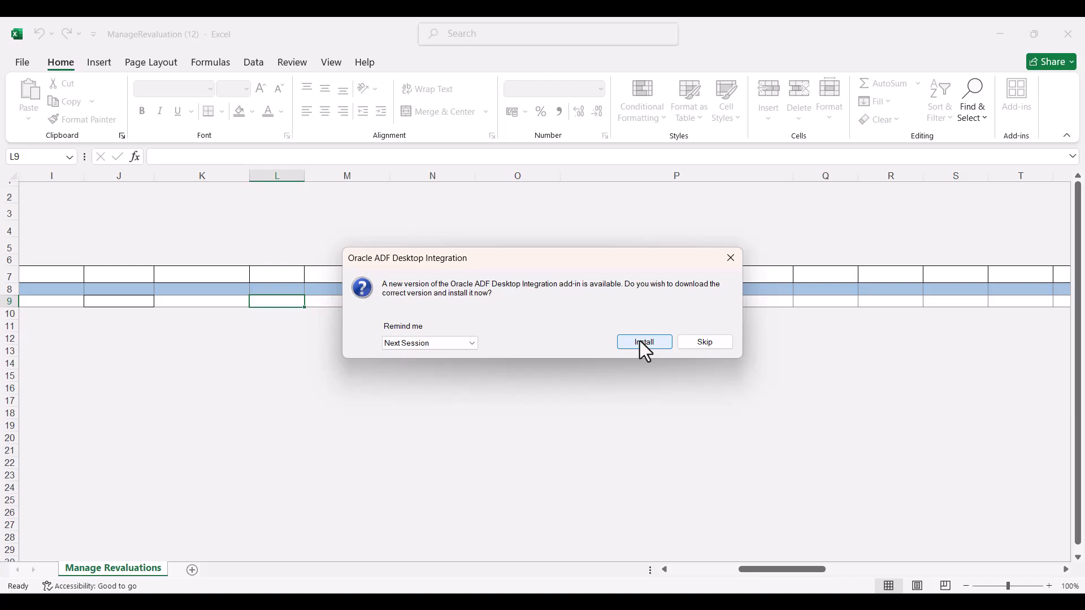
click(694, 343)
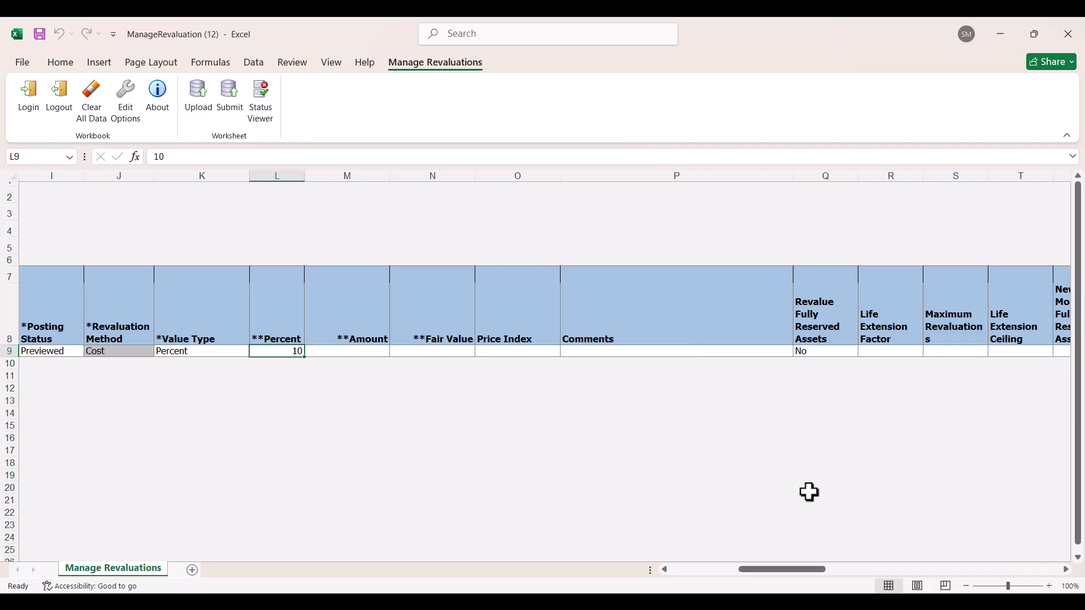
click(775, 559)
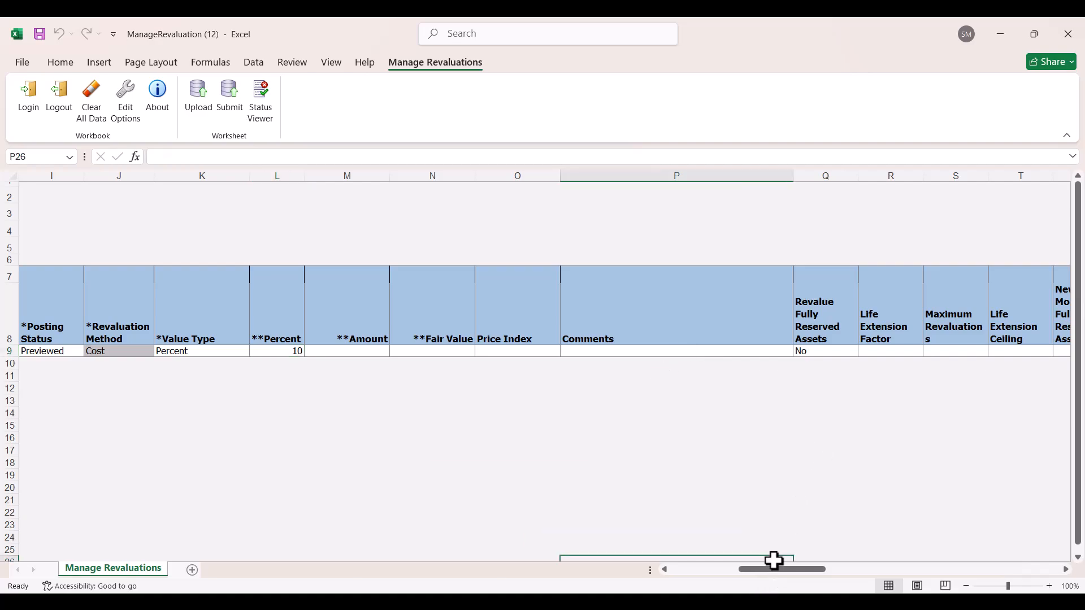
- Review the before and after revaluation values of asset 113026 in the worksheet and set its posting status to Post
drag(770, 571, 601, 588)
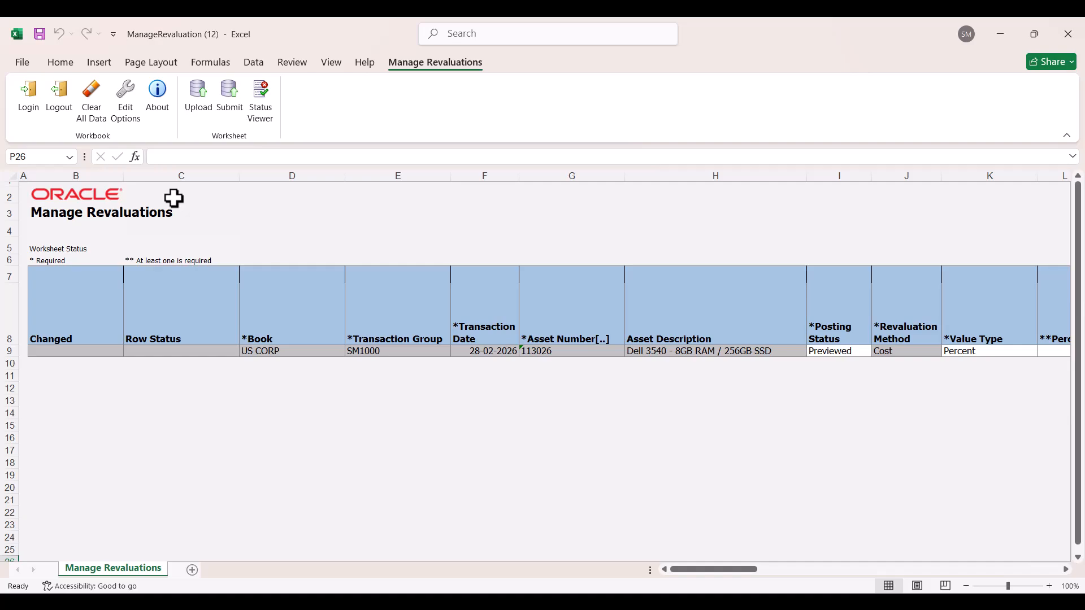
drag(697, 571, 905, 577)
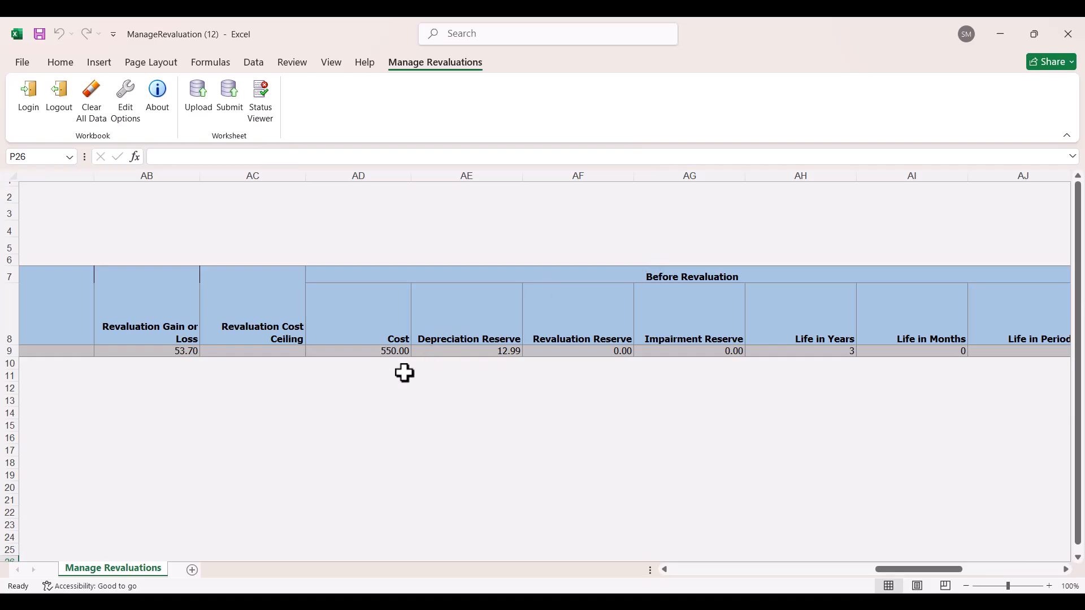
drag(887, 573, 945, 568)
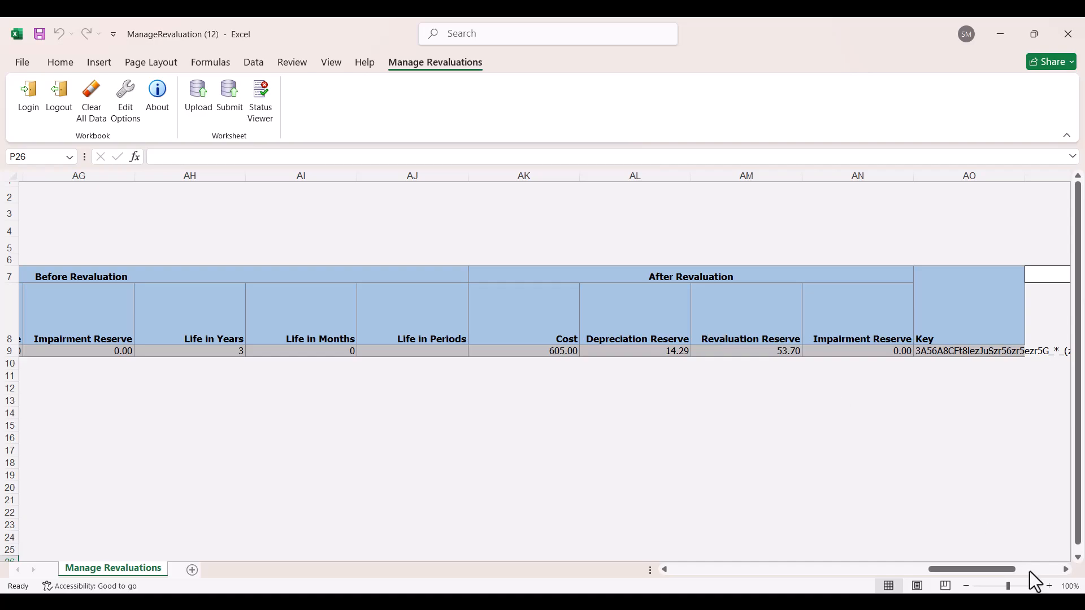
drag(934, 569, 707, 568)
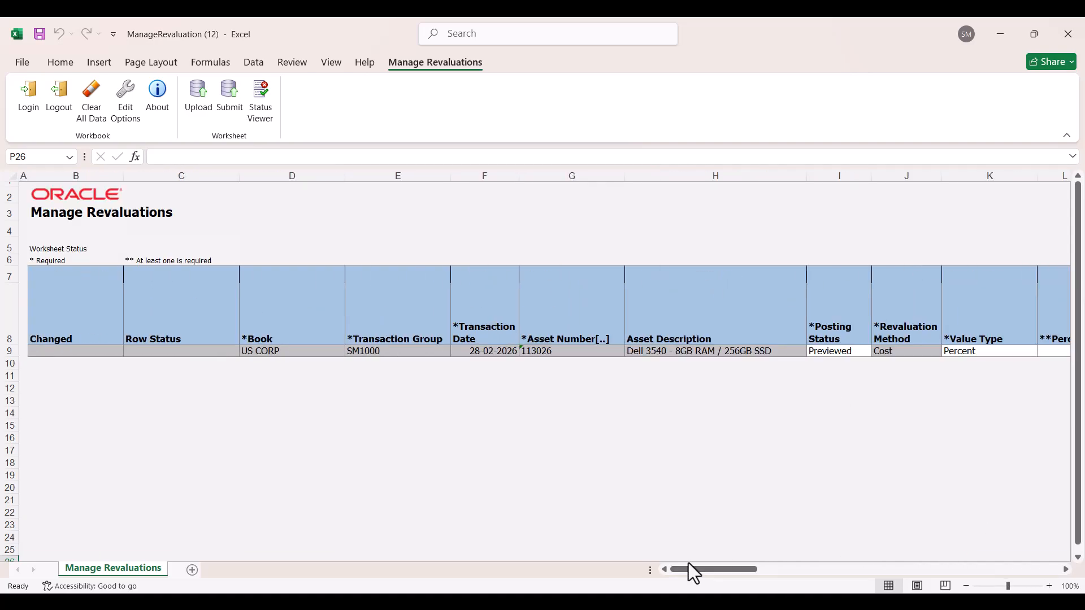
click(849, 353)
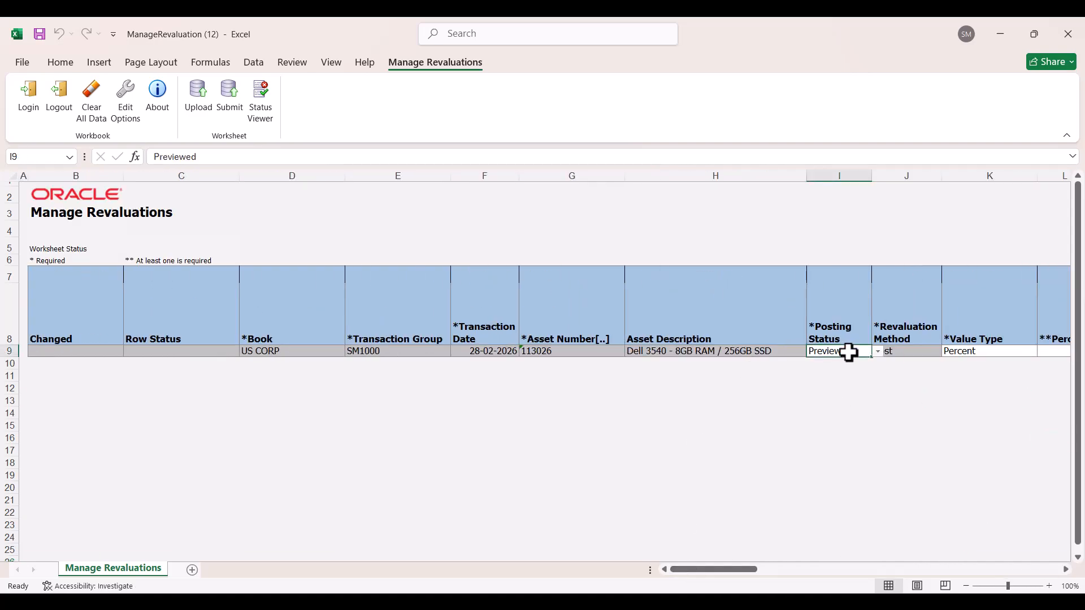
click(878, 352)
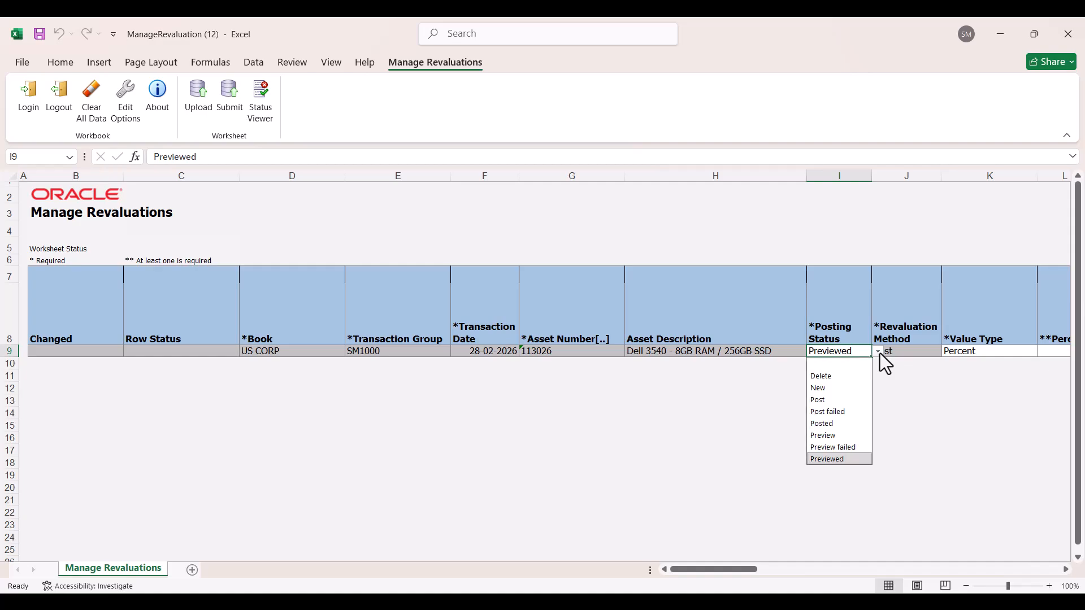
click(829, 402)
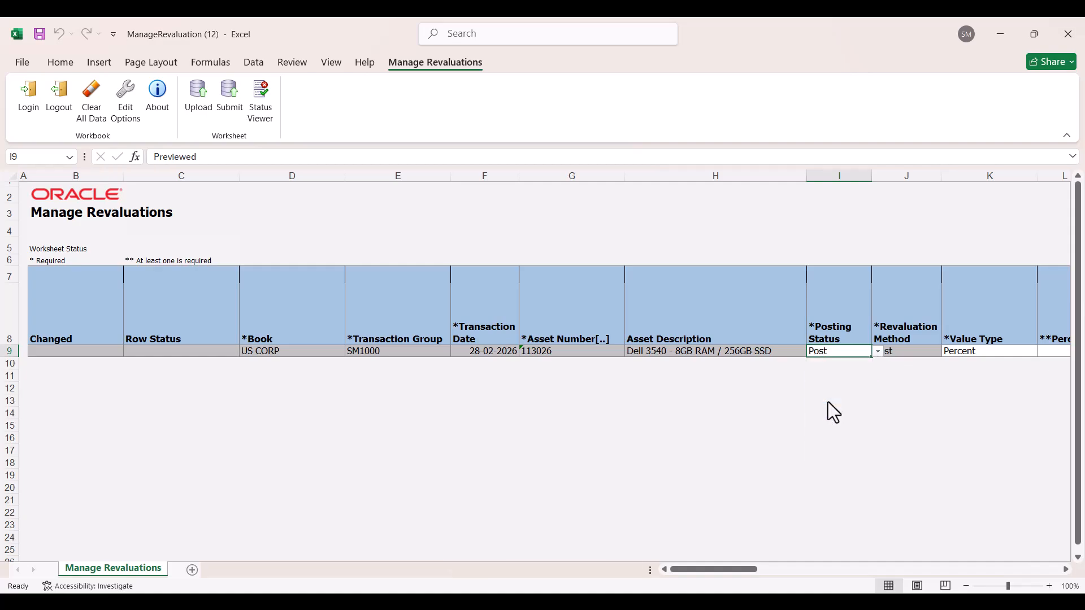
- Submit the changed revaluation worksheet, accept the upload options and acknowledge the submitted request
click(229, 107)
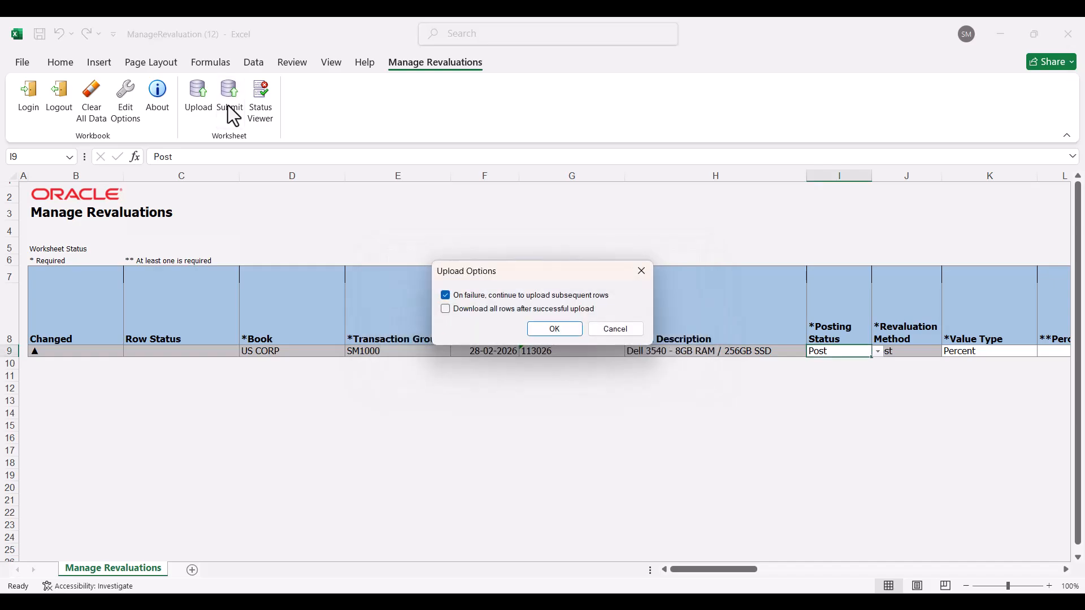
click(497, 310)
click(560, 331)
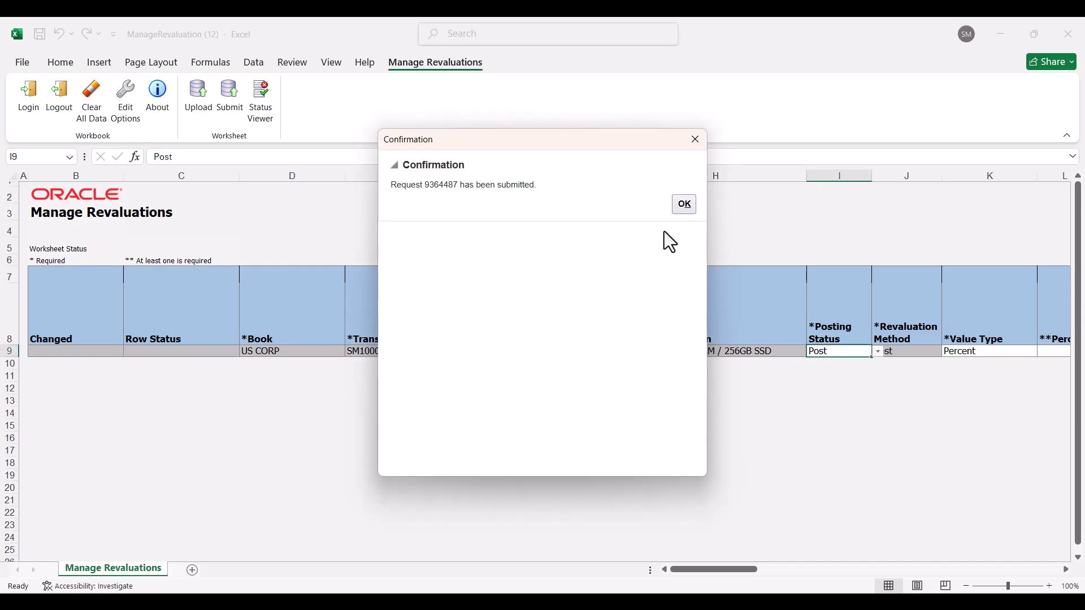
click(685, 205)
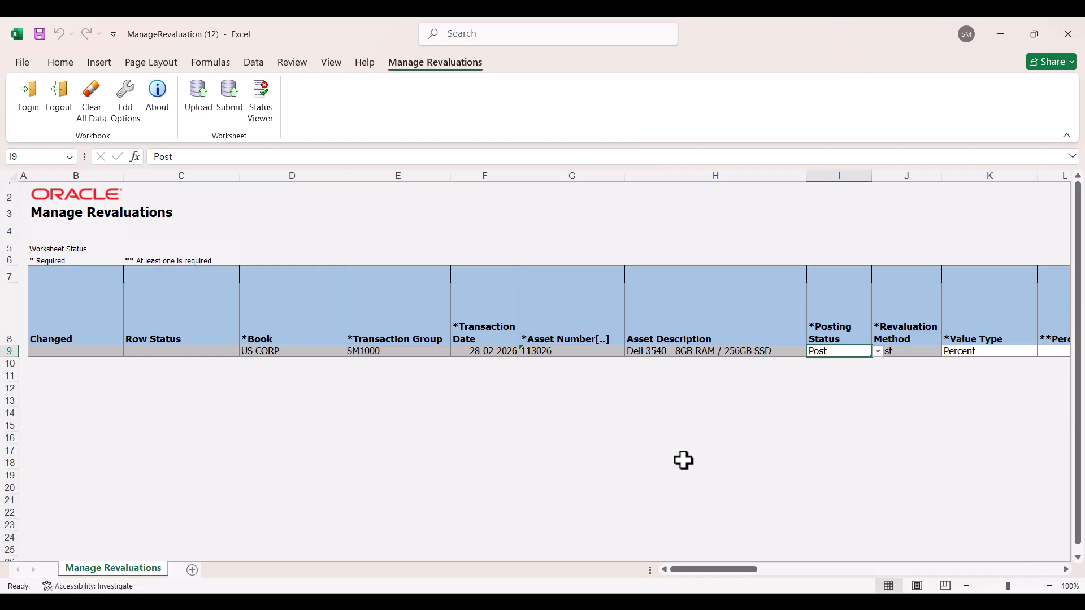
- Switch to the Revalue Assets page in the browser and search US CORP for transaction group SM1000 again to check its posting status
mouse_move(510, 591)
click(510, 572)
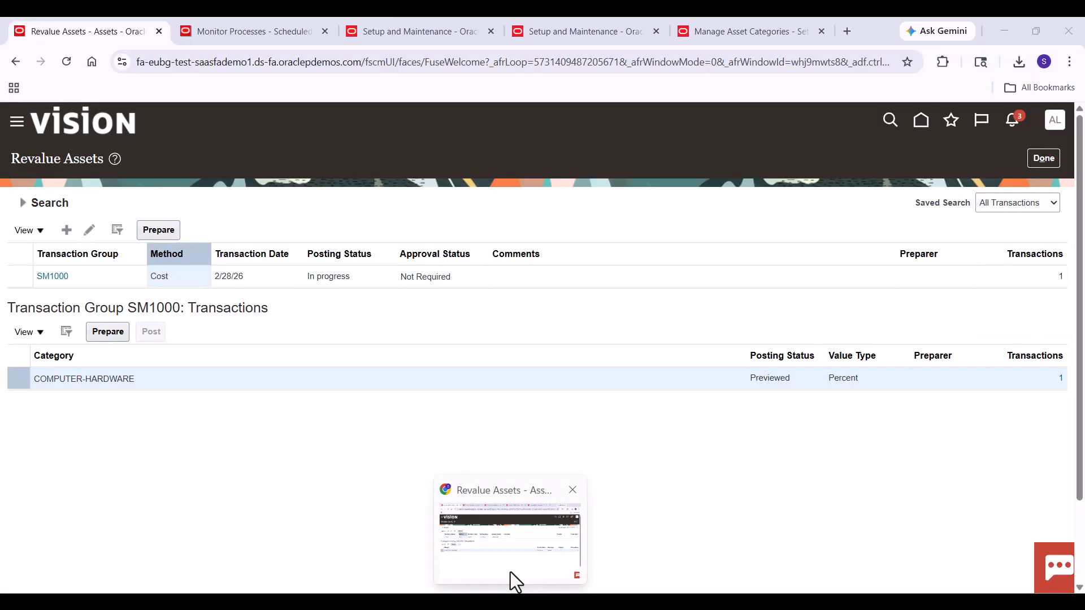
click(22, 204)
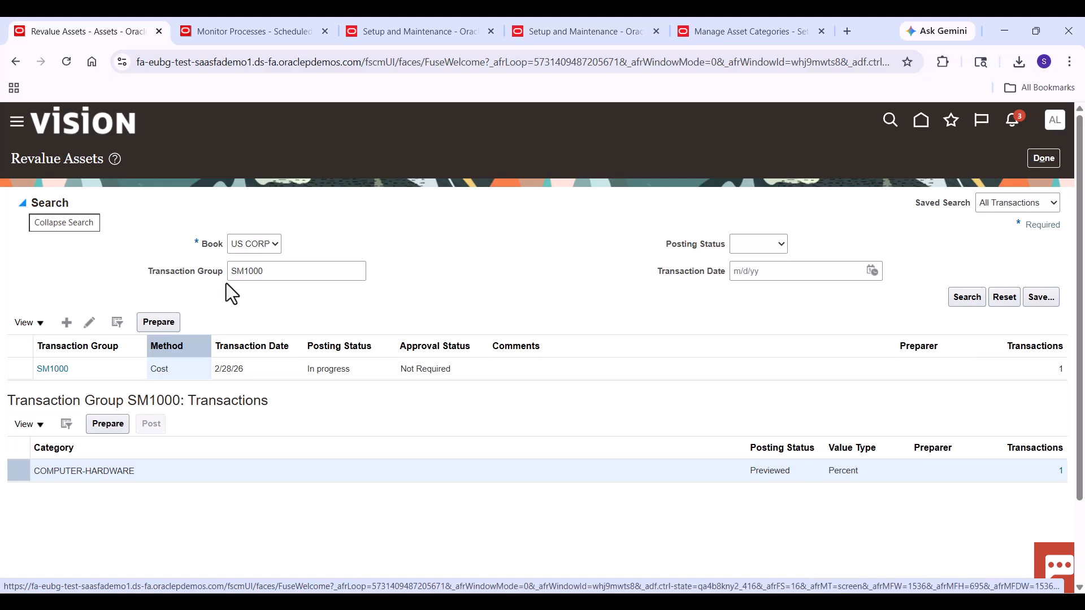
click(960, 298)
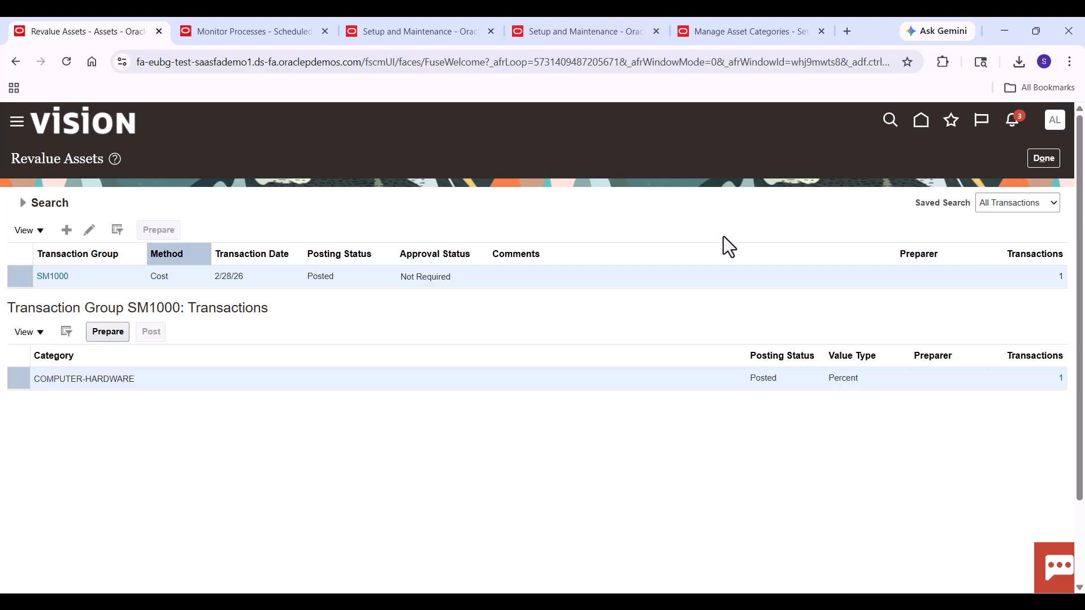
- Finish with Revalue Assets and submit Calculate Depreciation for the US CORP book in period FEB-26
click(1046, 157)
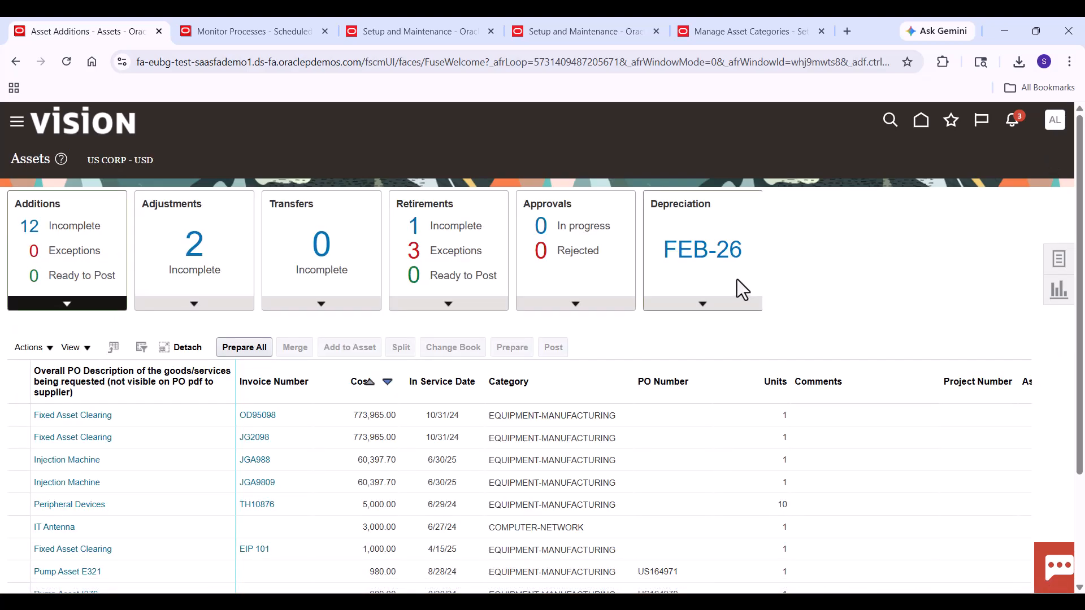
click(703, 309)
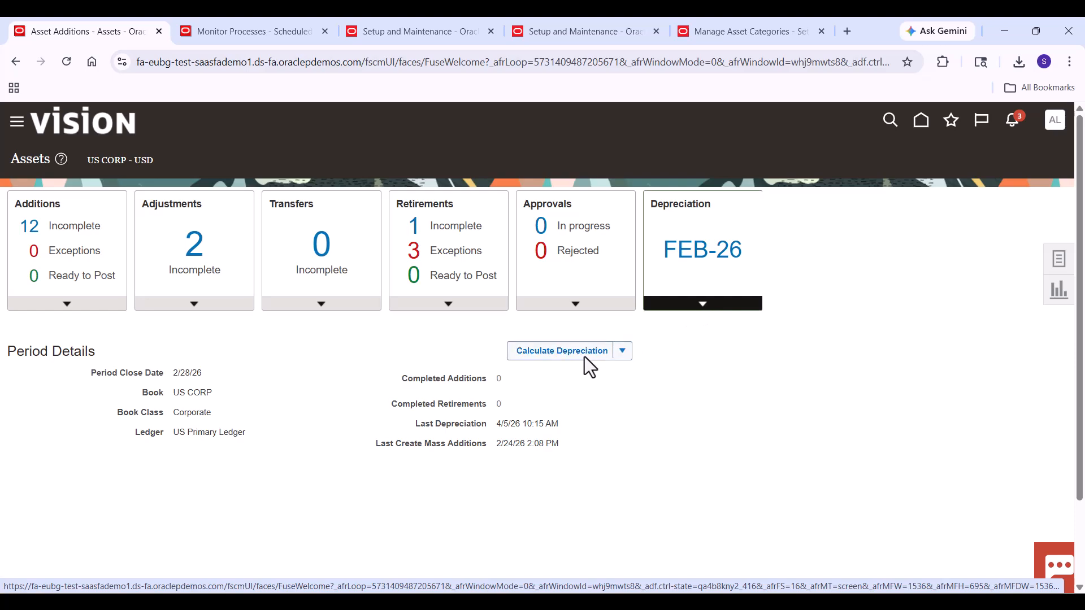
click(584, 357)
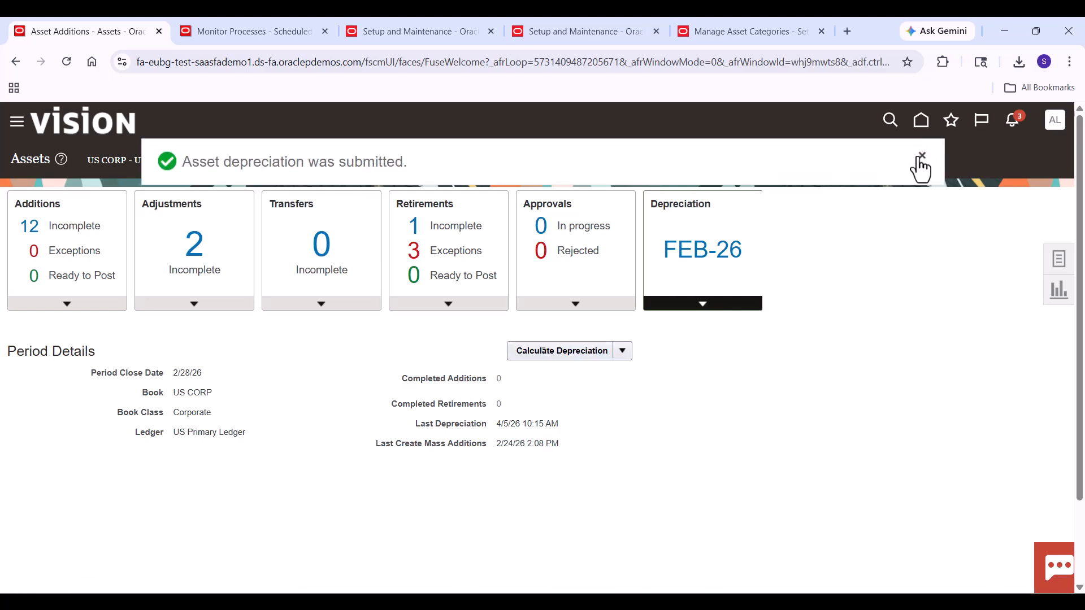
click(921, 157)
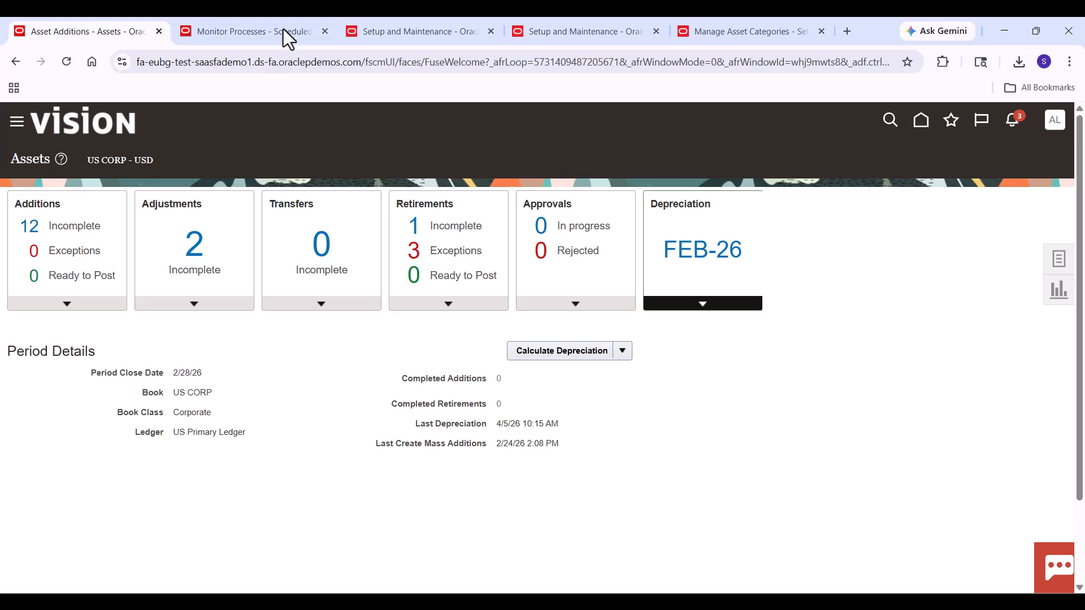
- Refresh the scheduled processes and select Calculate Depreciation to check its status and details
click(266, 20)
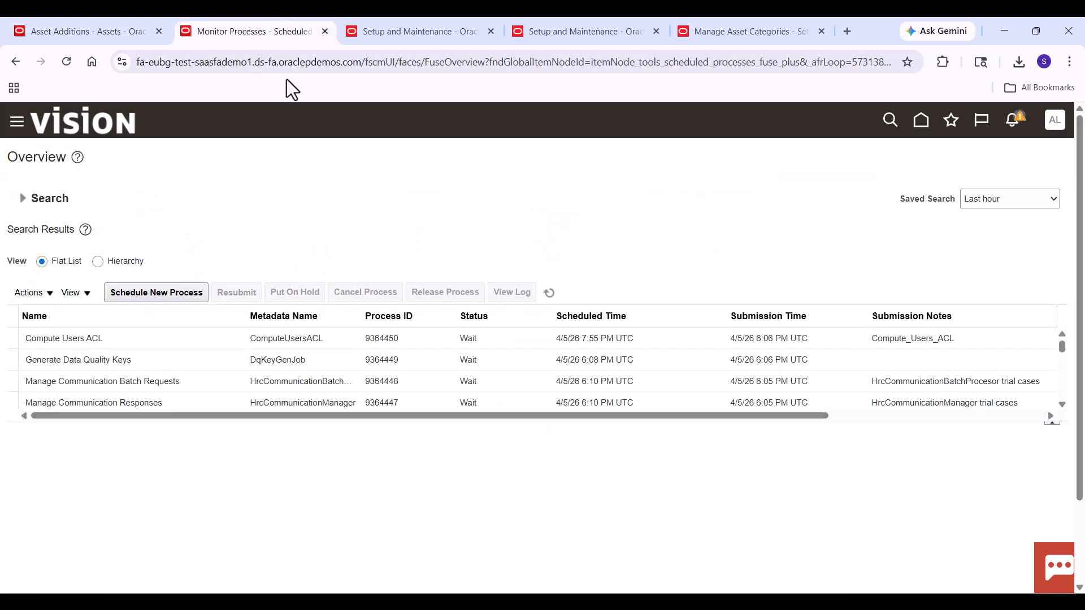
click(554, 298)
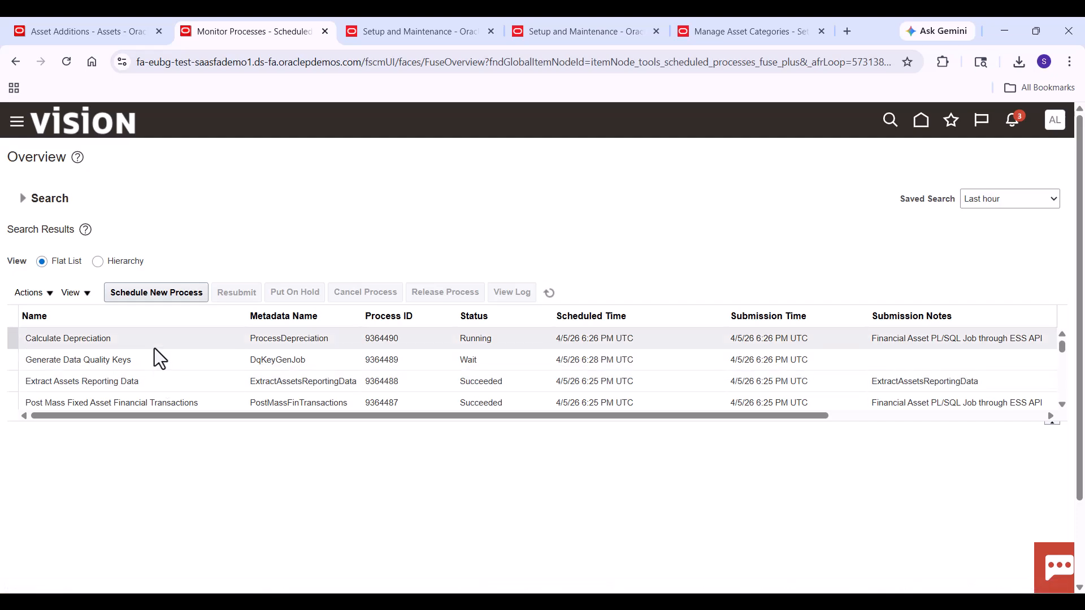
click(548, 288)
click(232, 360)
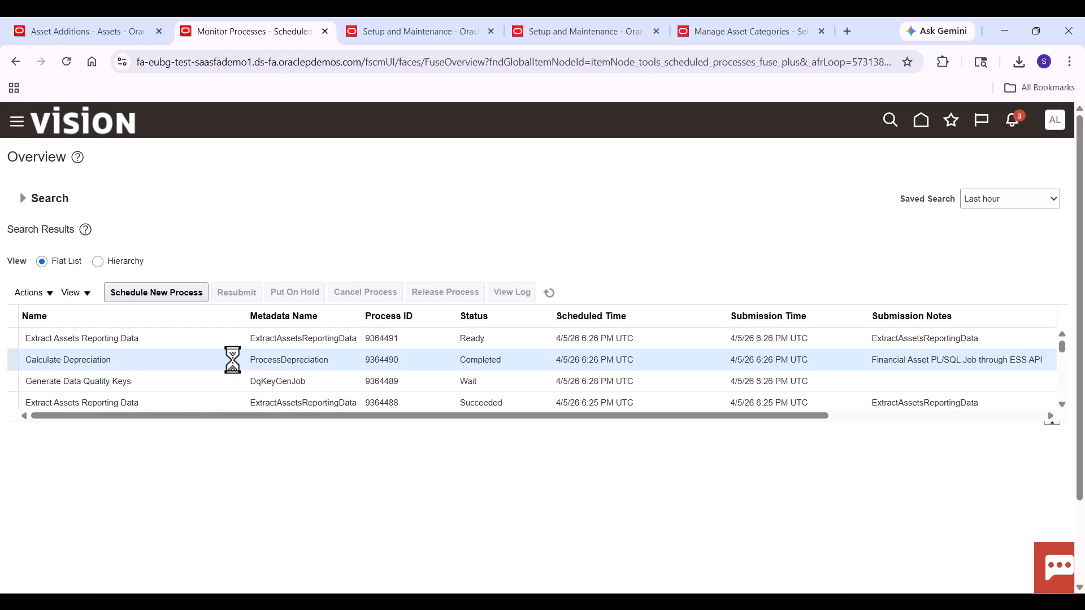
- Submit the Create Accounting process from the Assets work area for the US CORP book and acknowledge the submission
click(105, 33)
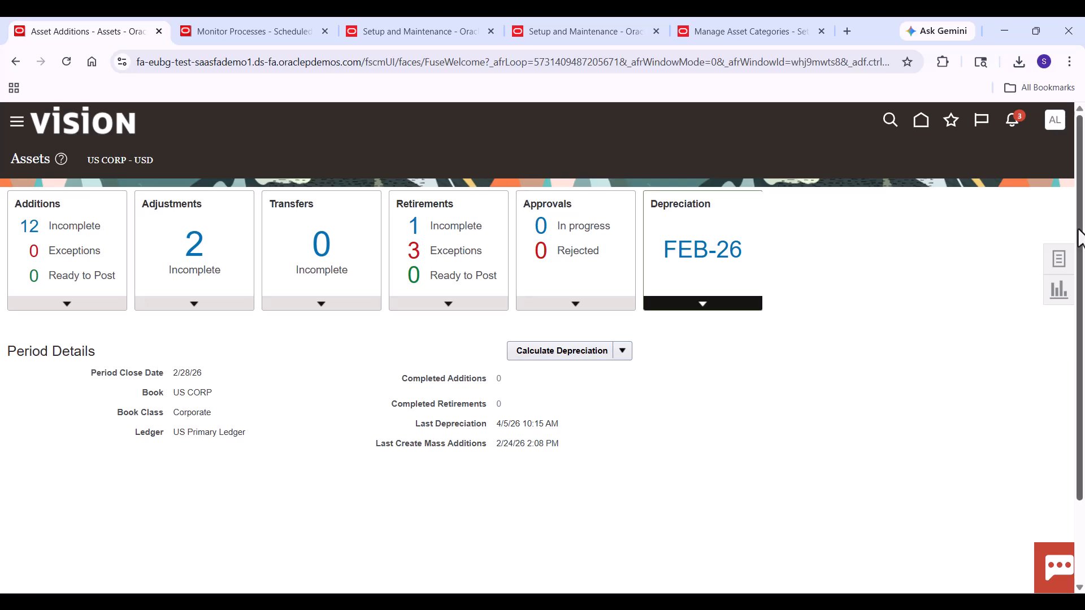
click(1062, 258)
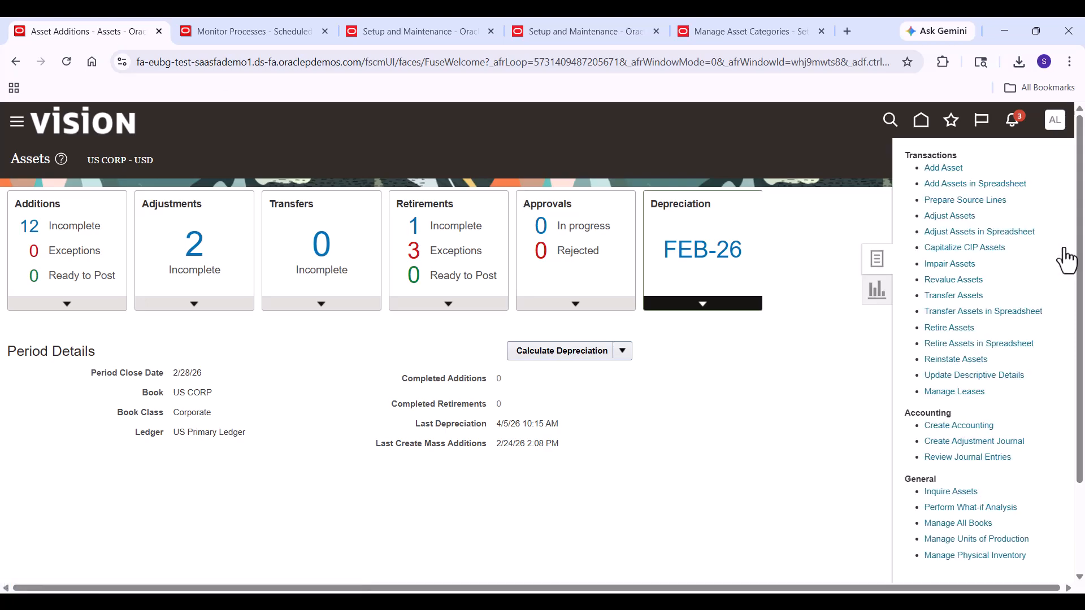
click(949, 430)
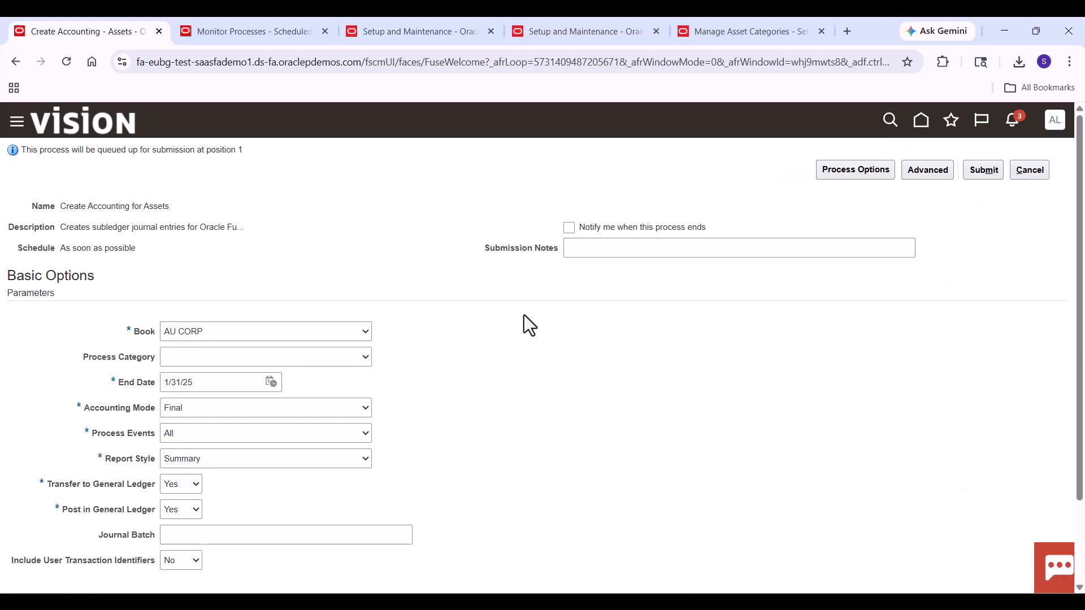
click(357, 332)
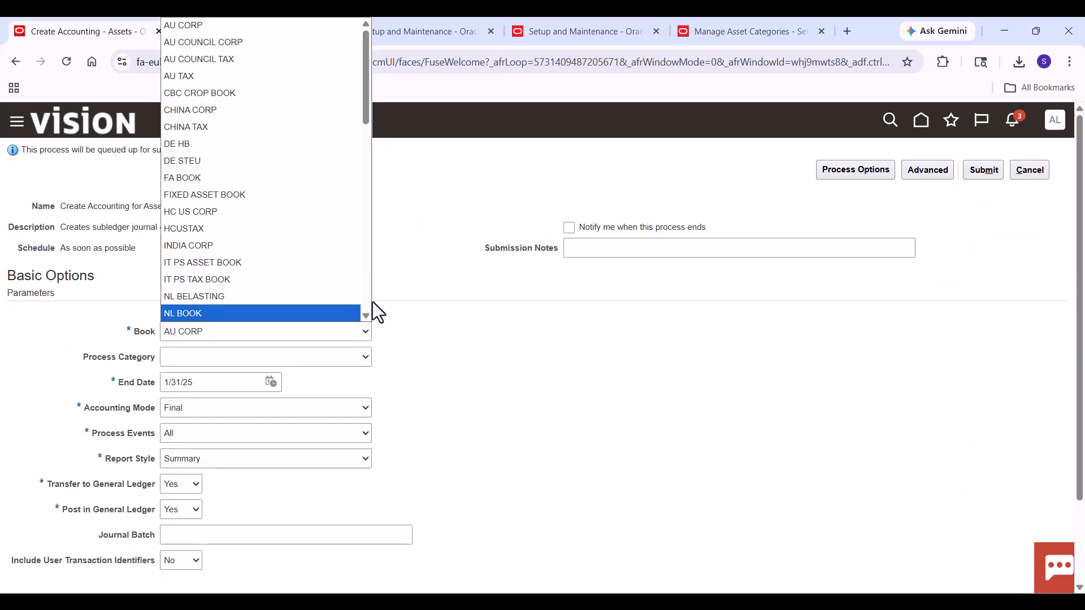
scroll(367, 301, down, 10)
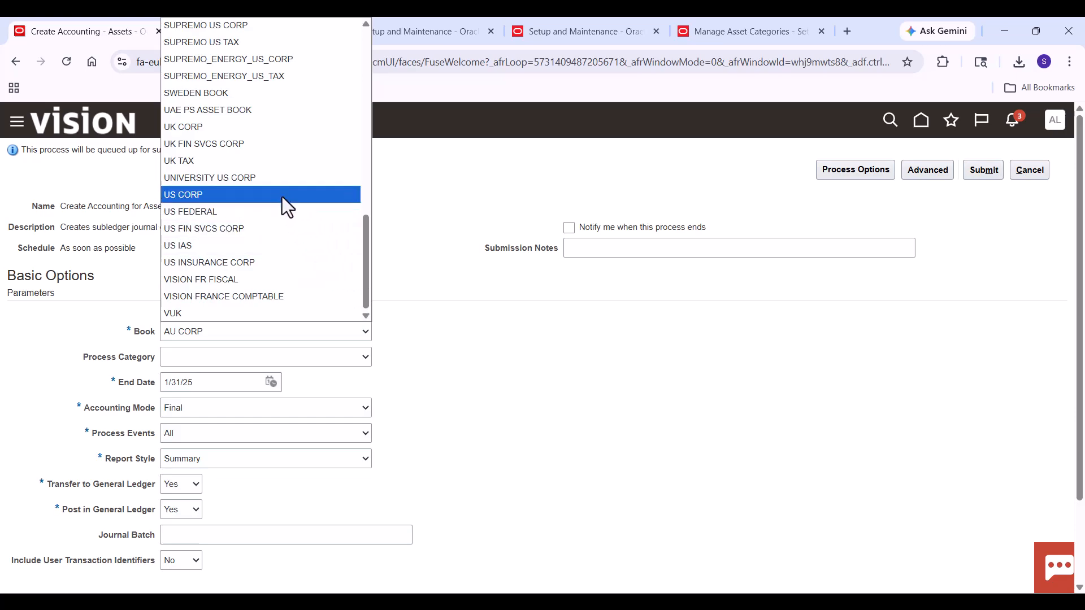
click(279, 195)
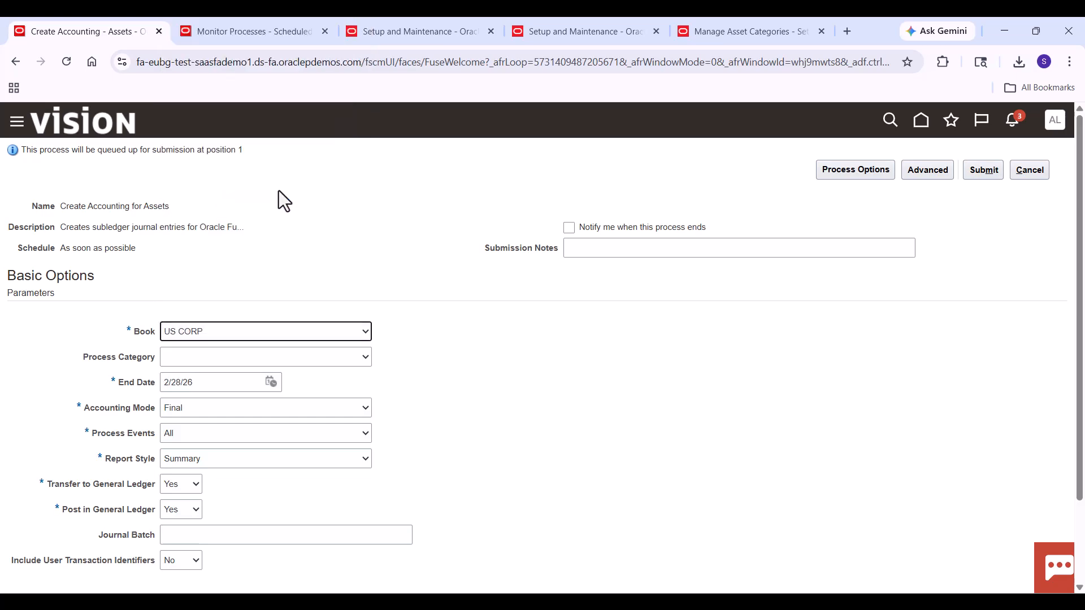
click(981, 174)
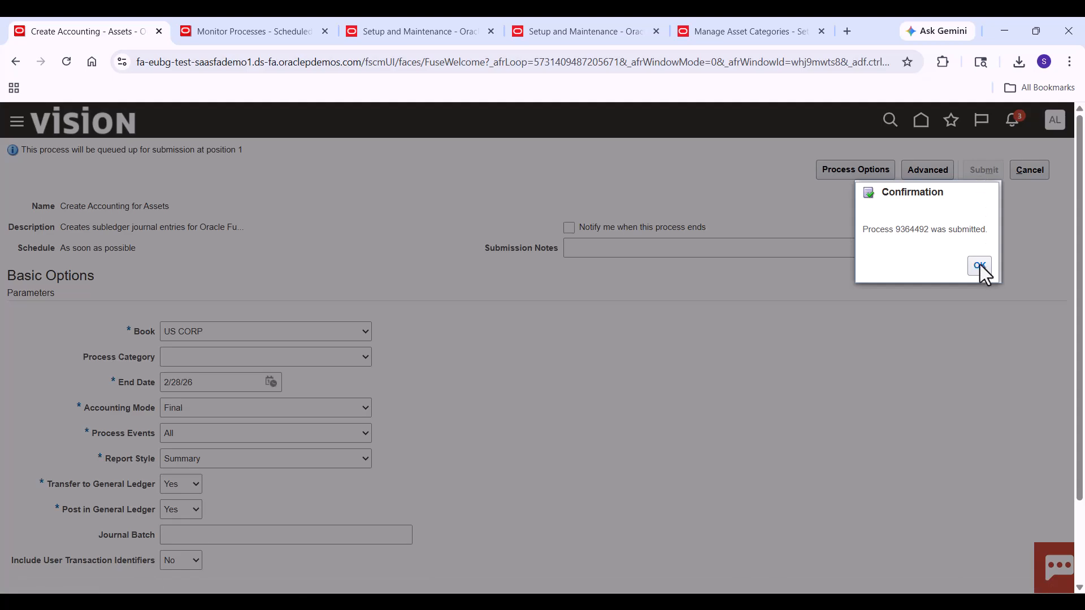
click(979, 266)
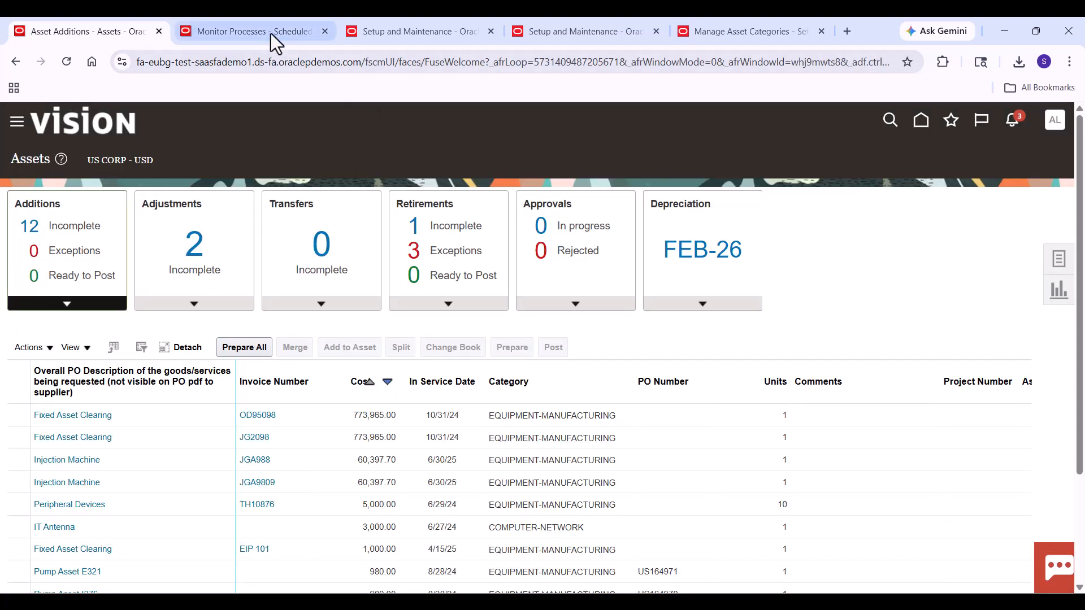
- Refresh the scheduled processes list to check the progress of the Create Accounting run
click(266, 31)
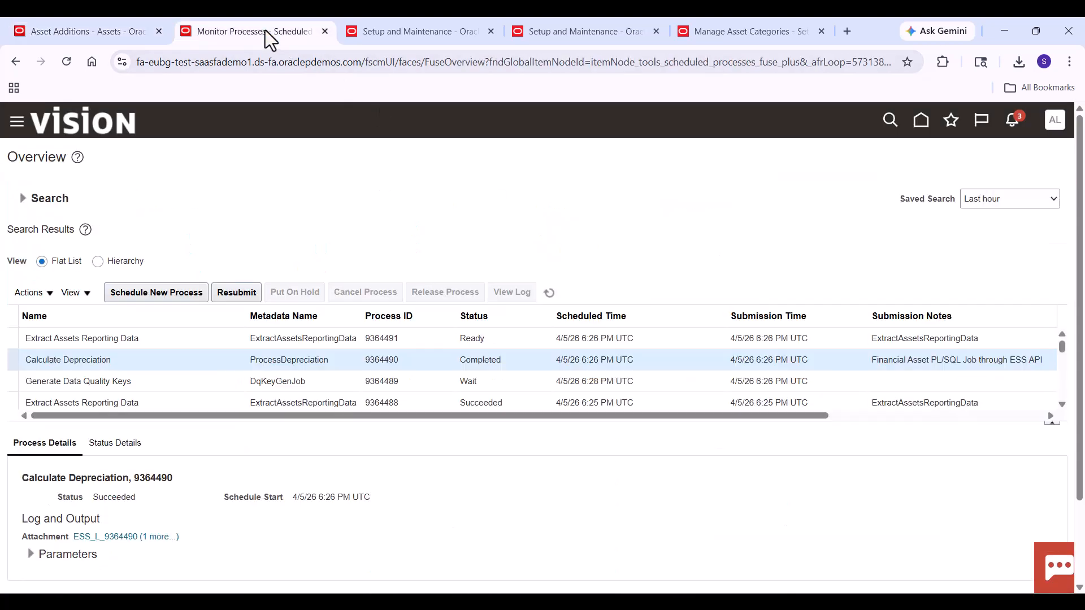
click(547, 292)
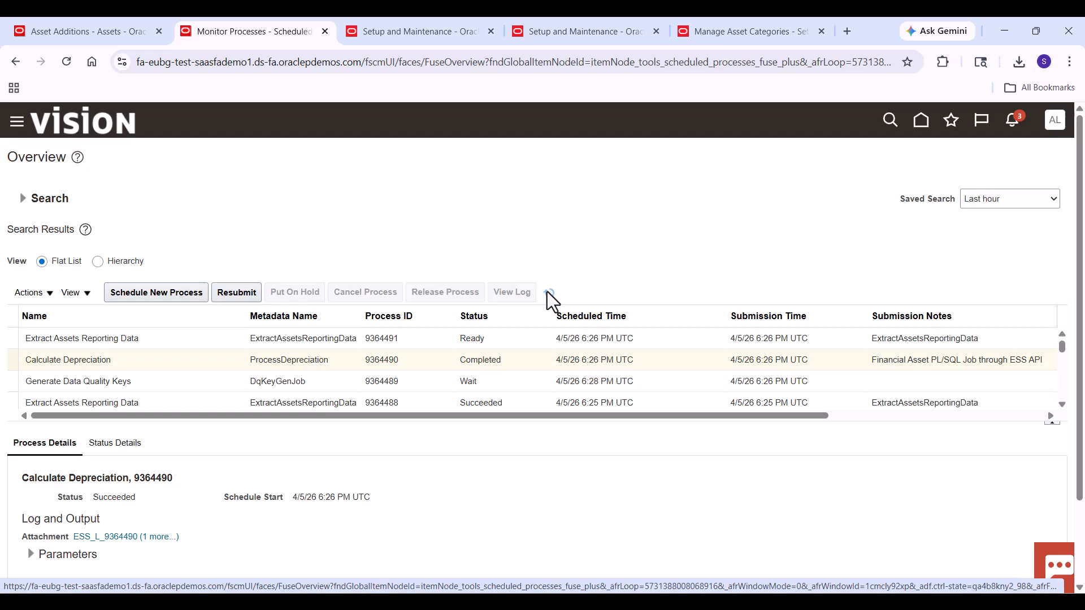
click(790, 601)
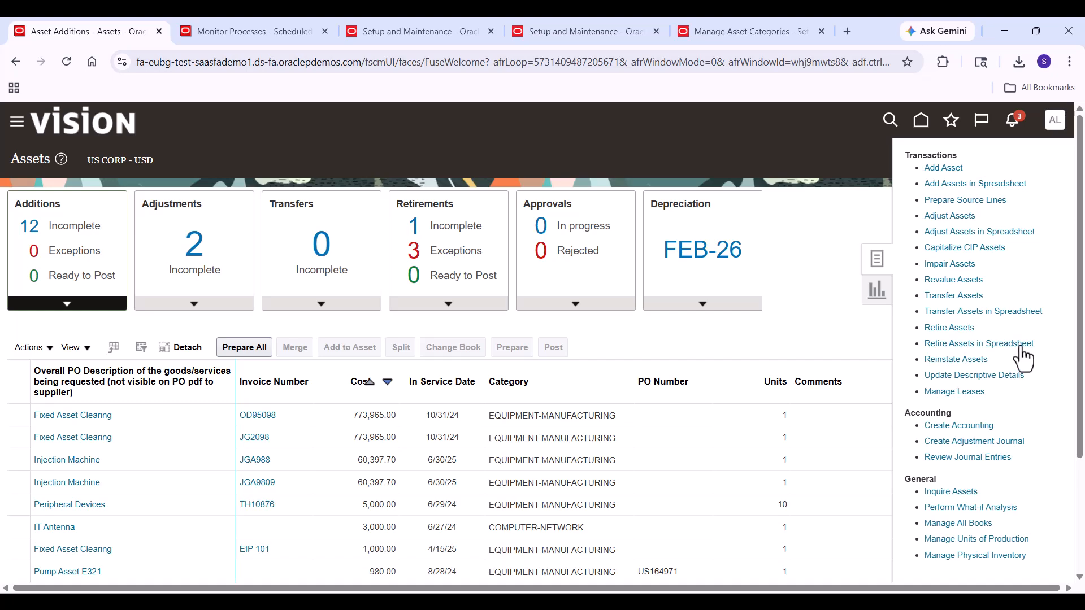
- Look up asset 113026 in the US CORP book through Inquire Assets and review its financial details, including cost and revaluation reserve
click(949, 490)
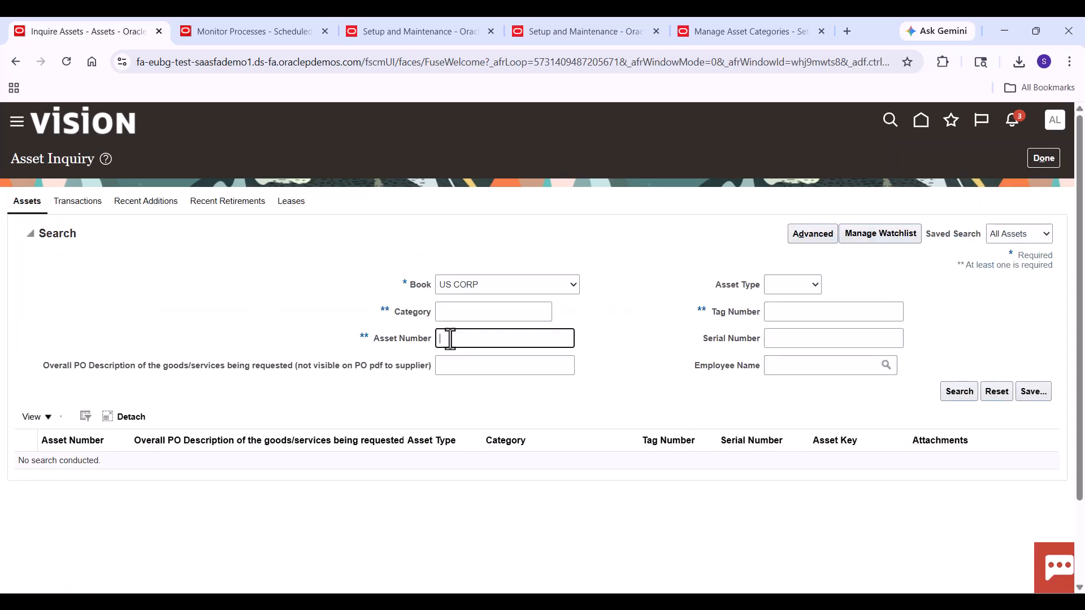
text(110026)
click(960, 395)
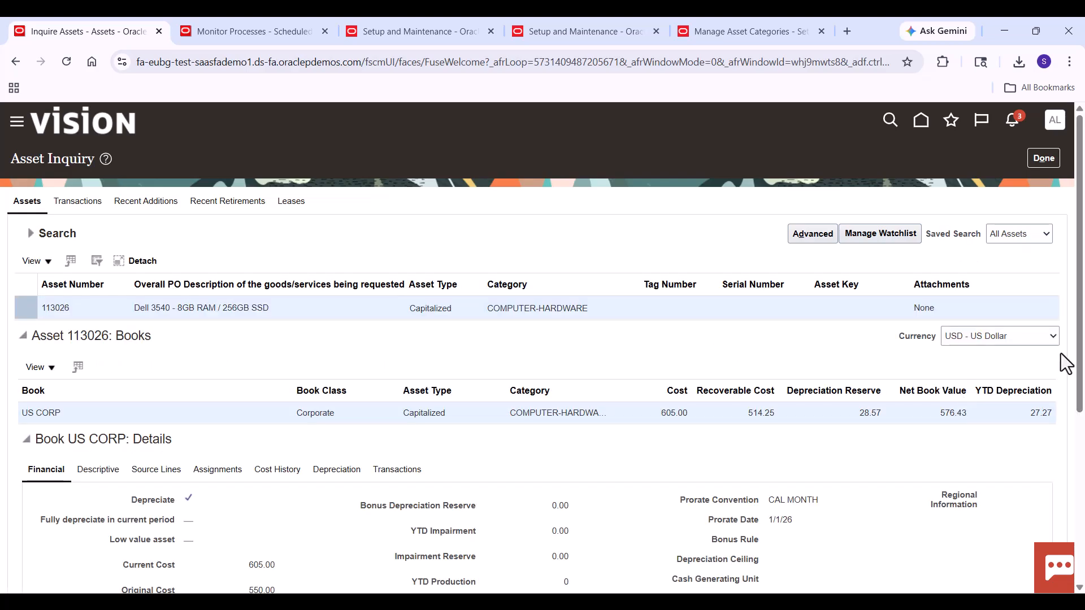
drag(1079, 345, 1034, 443)
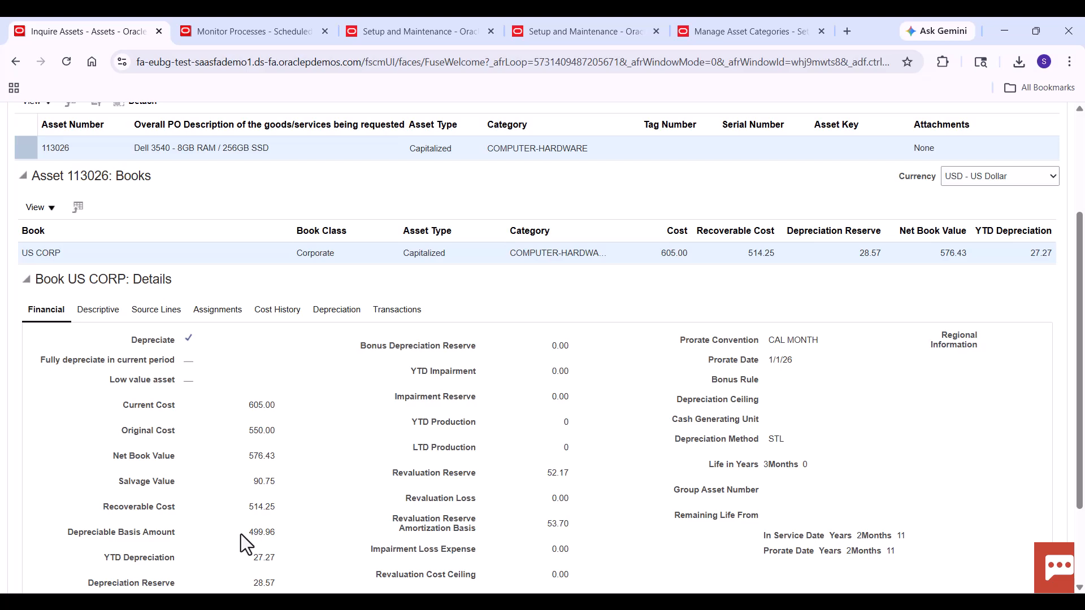
scroll(241, 534, down, 1)
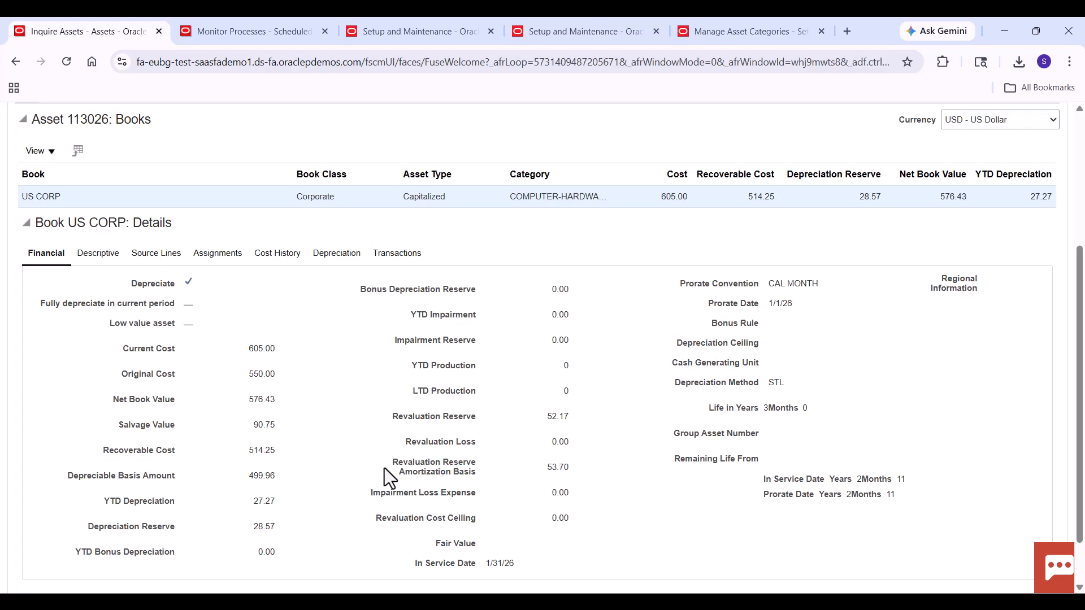
- Review the accounting lines of the asset's revaluation transaction in the US CORP book, and close them
click(395, 256)
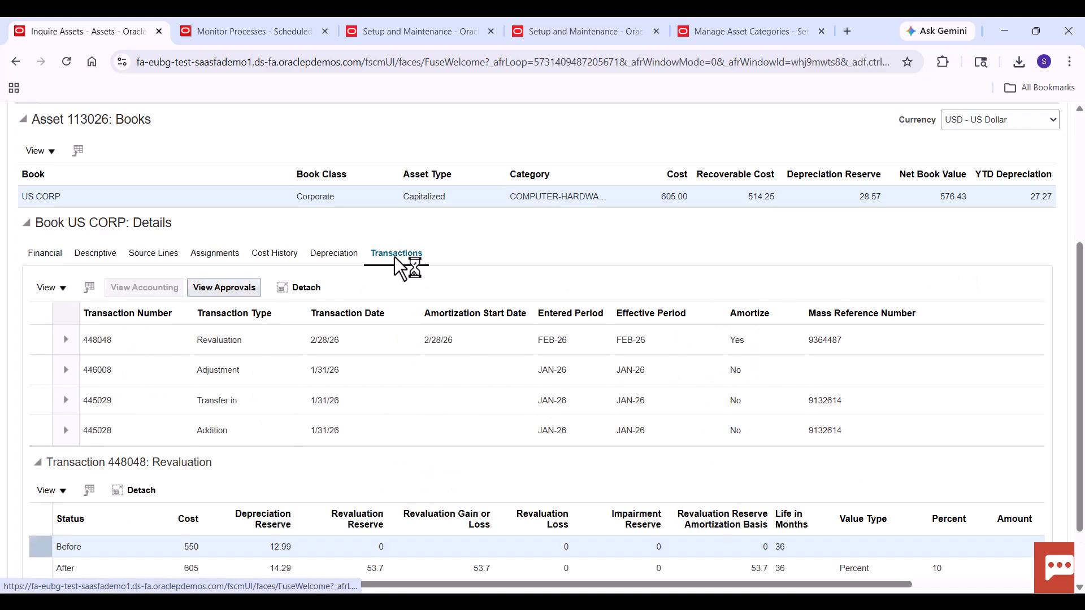
click(240, 346)
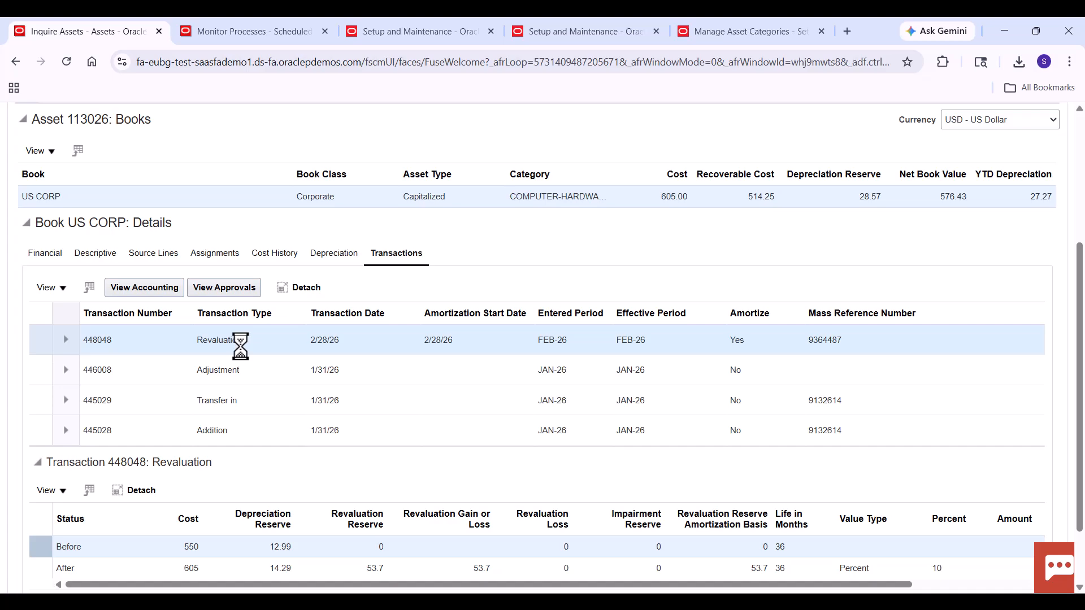
click(152, 290)
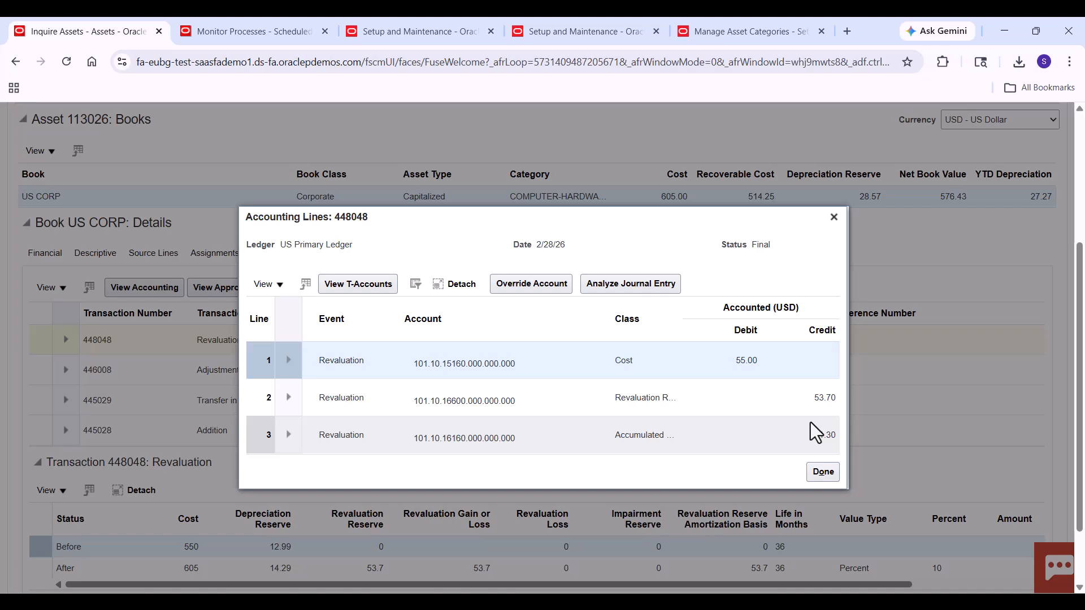
click(832, 219)
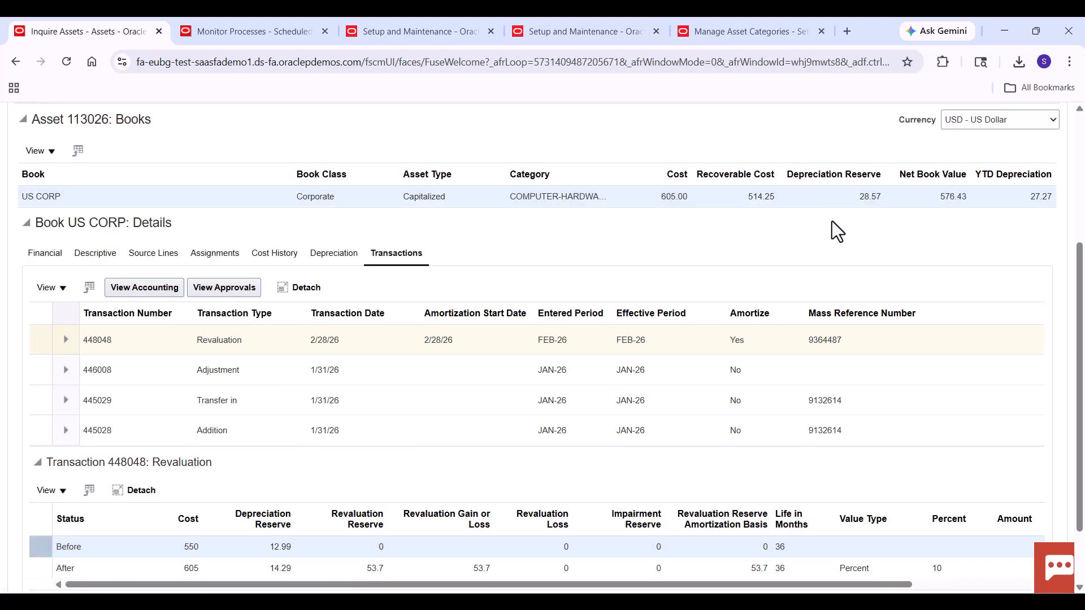
- Compare the asset's JAN-26 and FEB-26 depreciation and revaluation reserve amortization amounts, and leave the asset inquiry
click(336, 254)
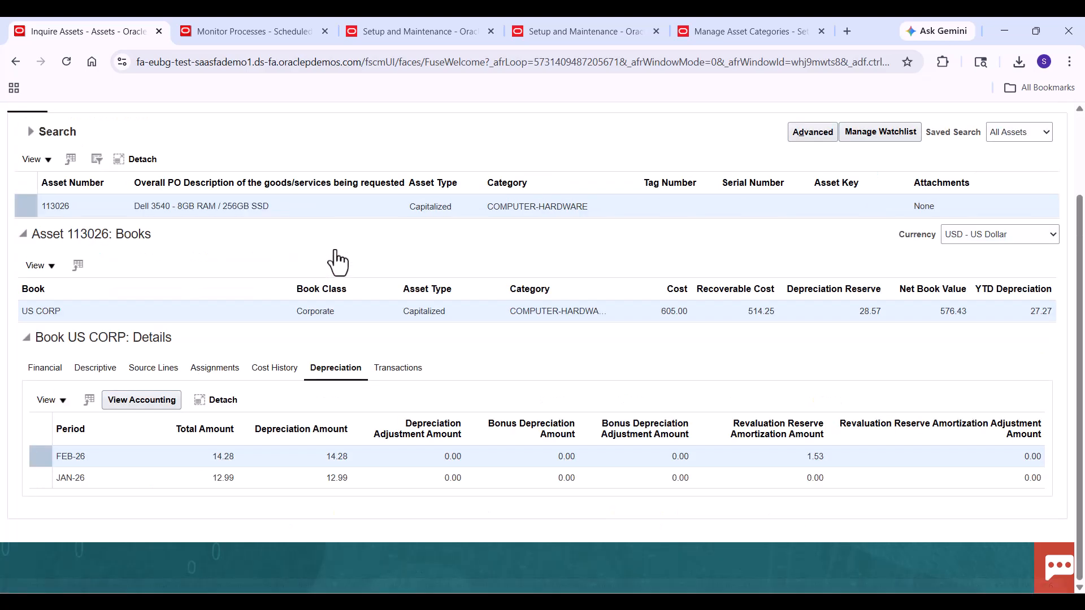
click(235, 476)
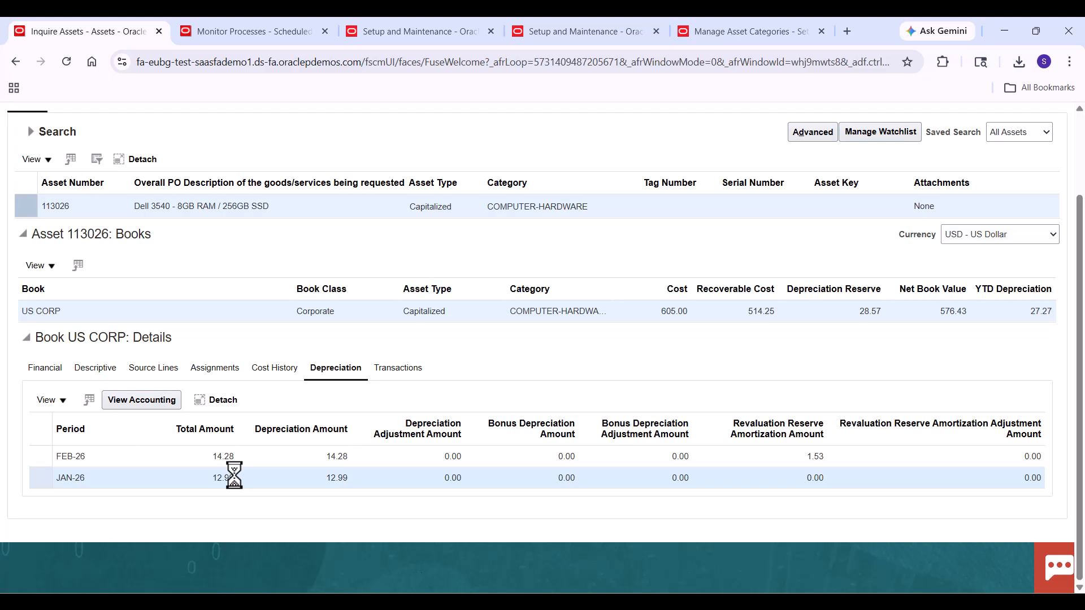
click(245, 457)
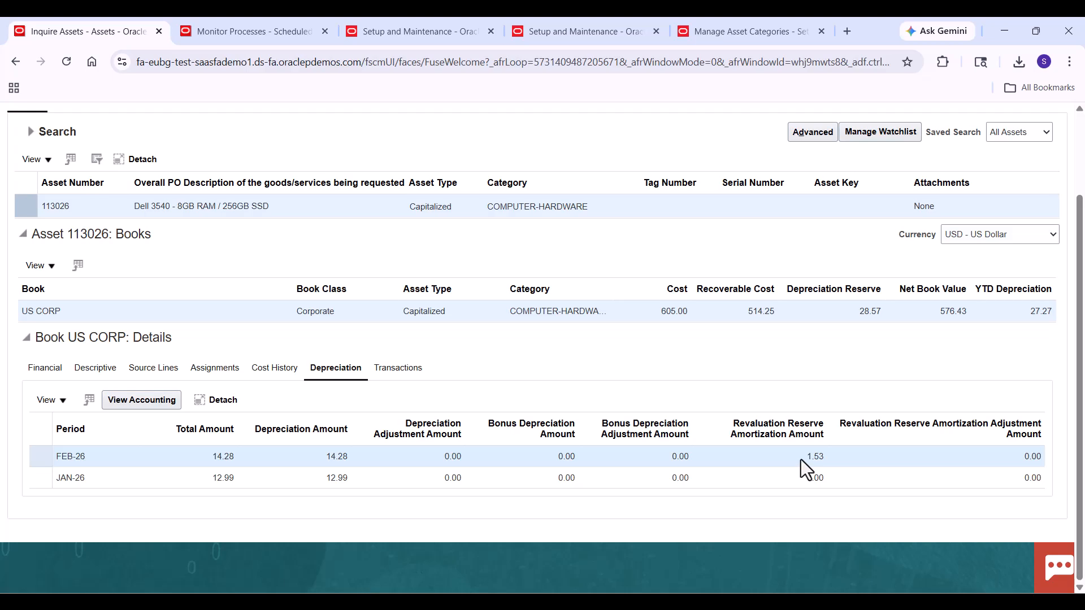
scroll(1056, 158, up, 3)
click(1043, 159)
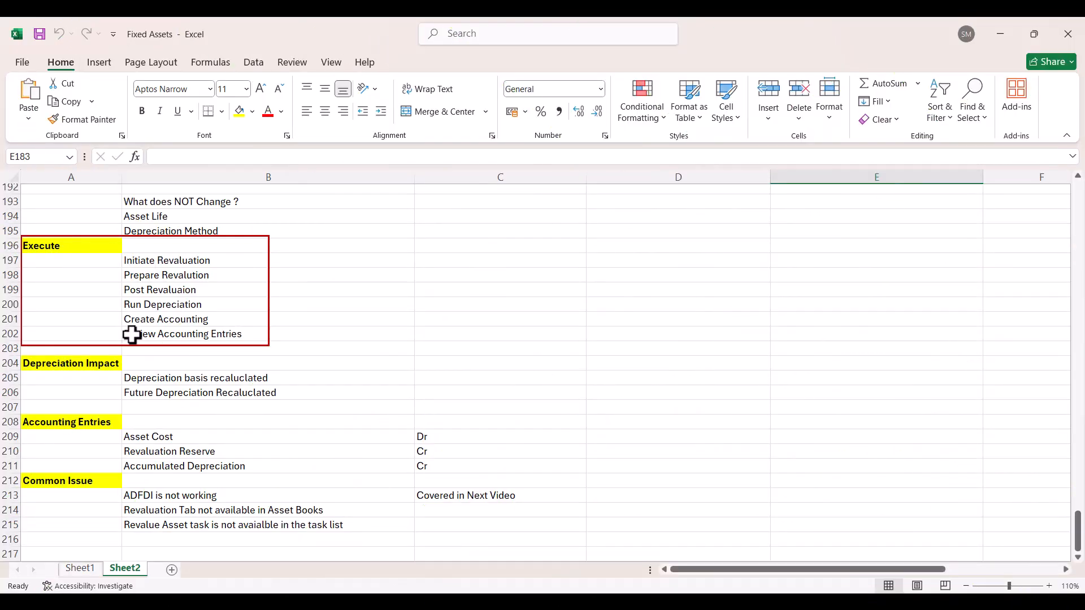
- Switch to the Fixed Assets workbook in Excel and go through the Depreciation Impact and Accounting Entries notes on Sheet2
drag(257, 379, 256, 390)
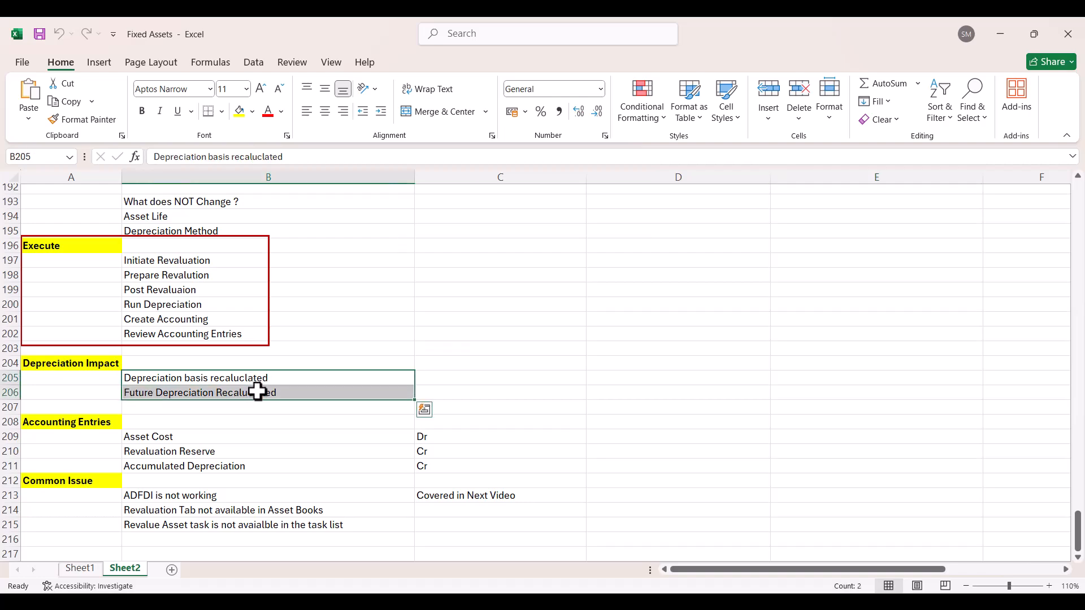
click(294, 383)
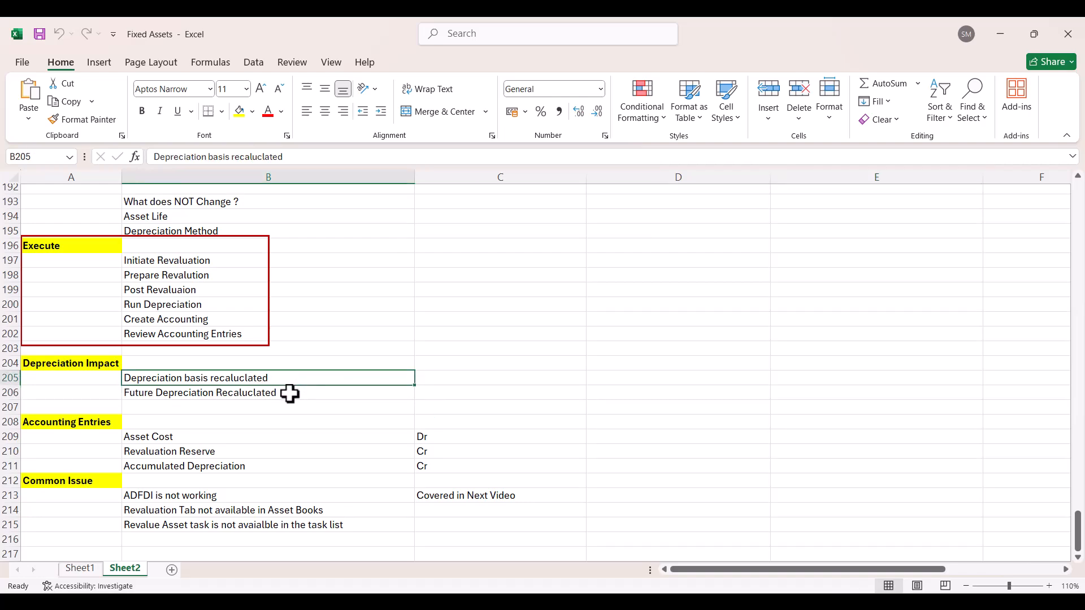
click(290, 393)
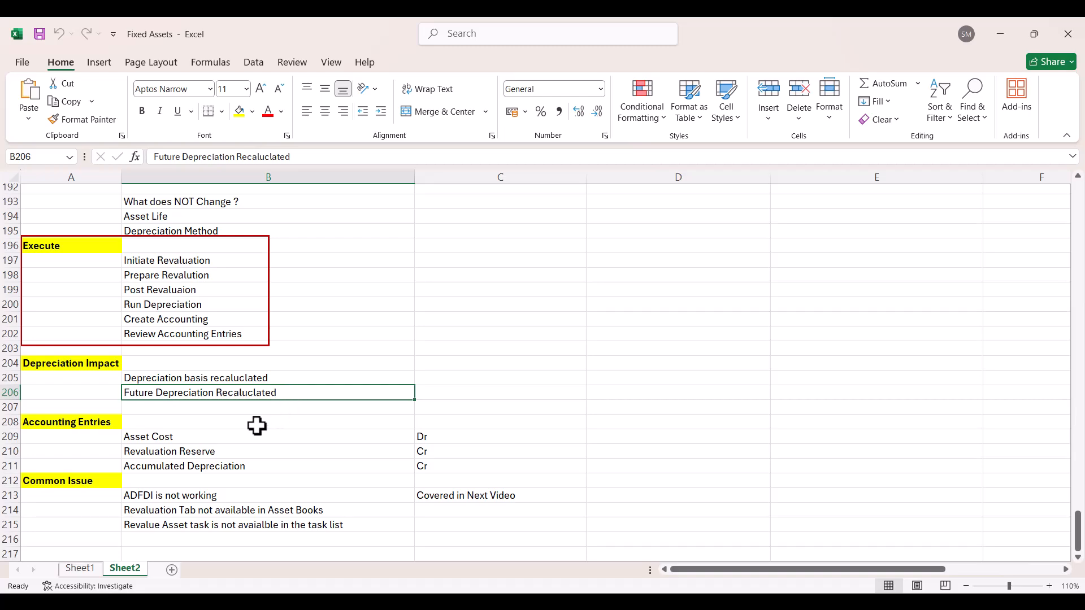
click(238, 439)
drag(238, 439, 419, 463)
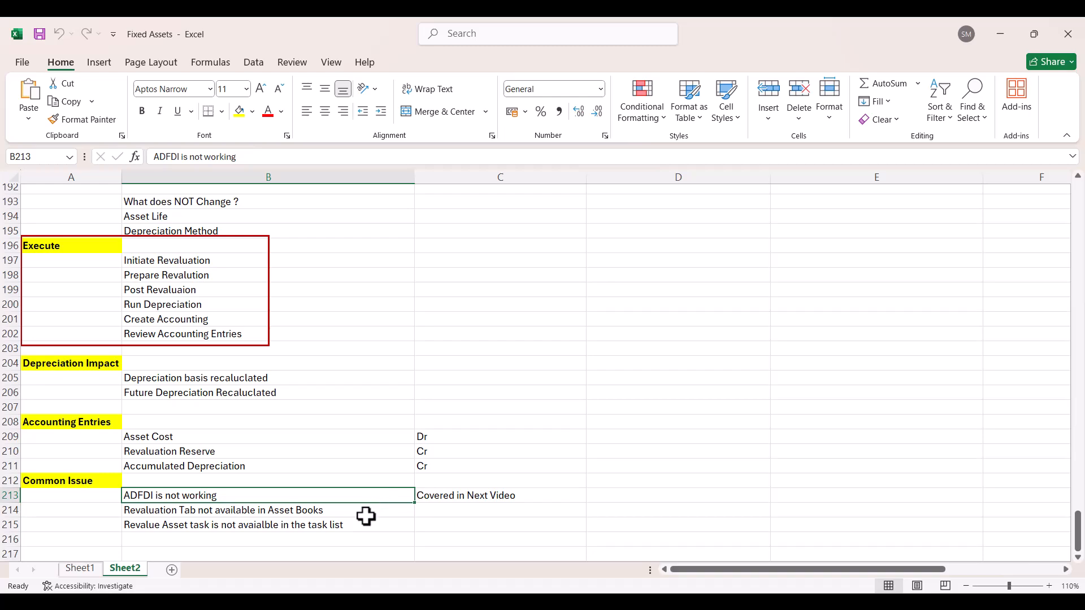
- Read the Common Issue notes in rows 214 and 215, and switch back to Oracle Assets to view its available tasks
click(366, 516)
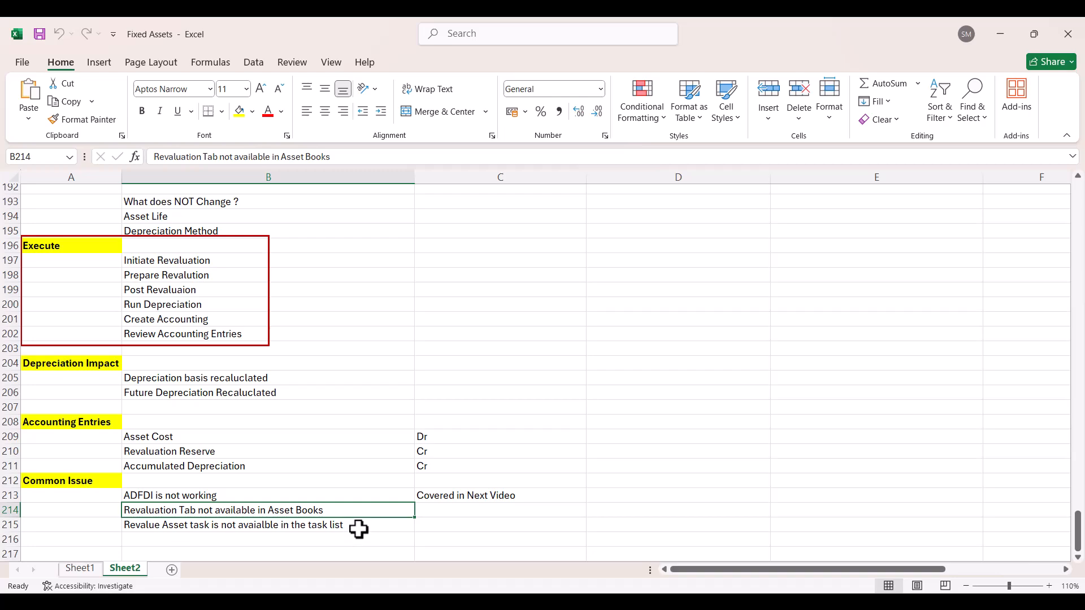
click(358, 529)
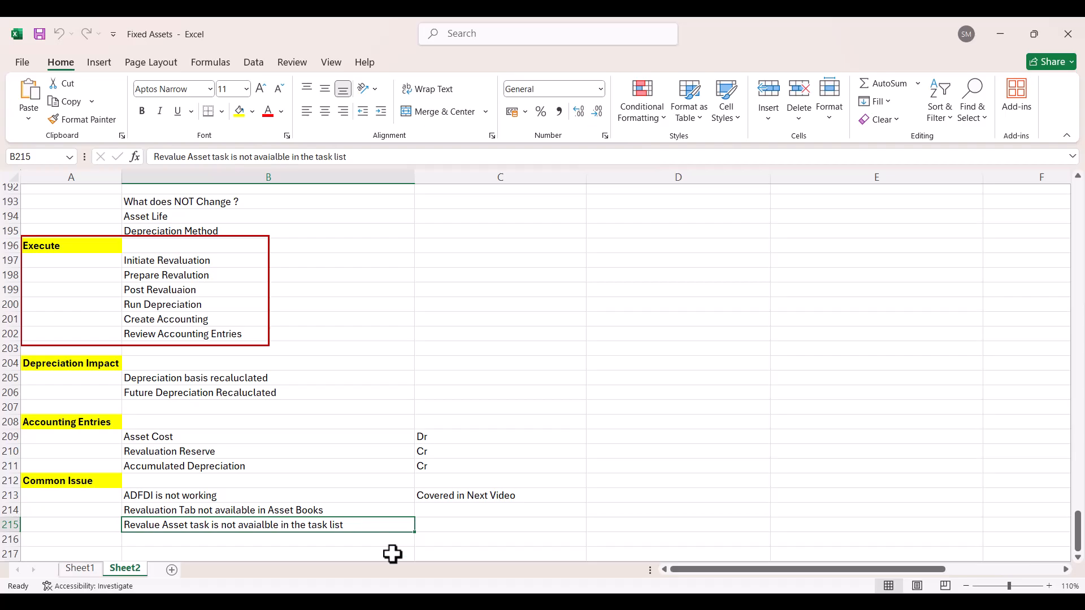
click(467, 560)
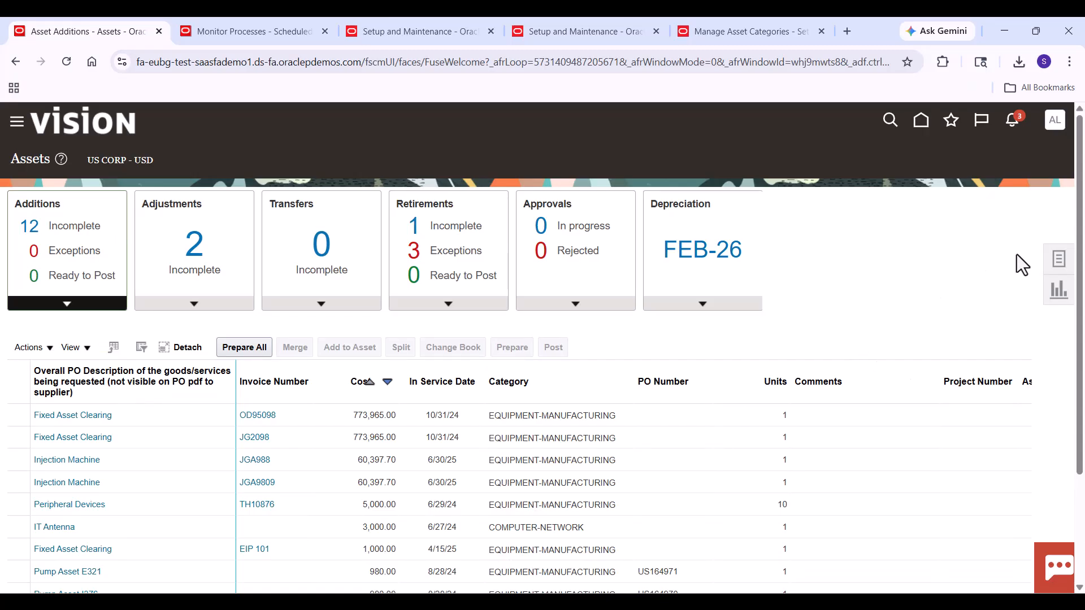
click(1058, 259)
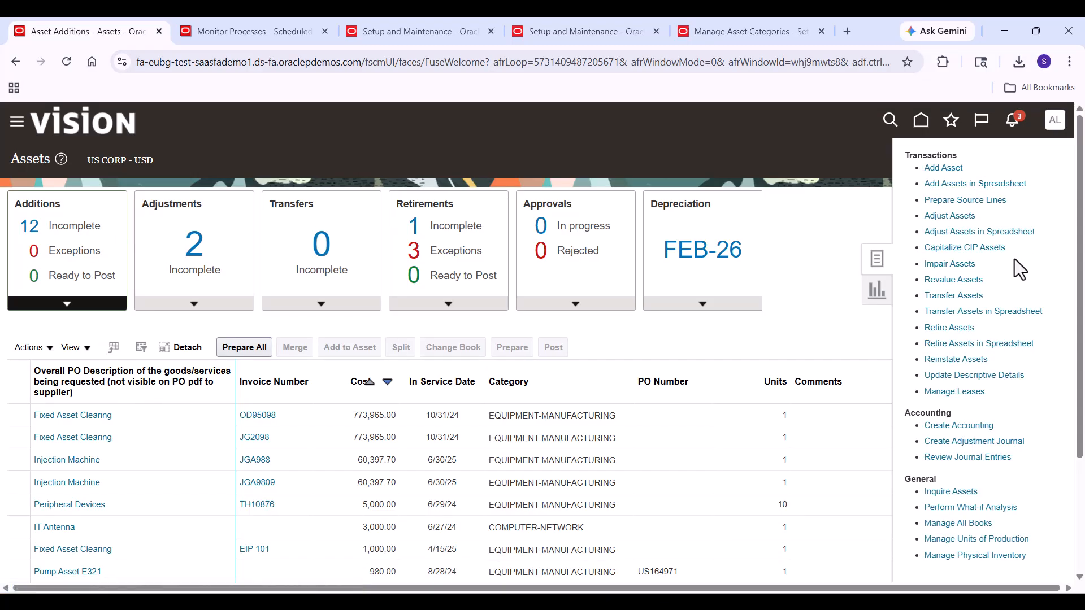